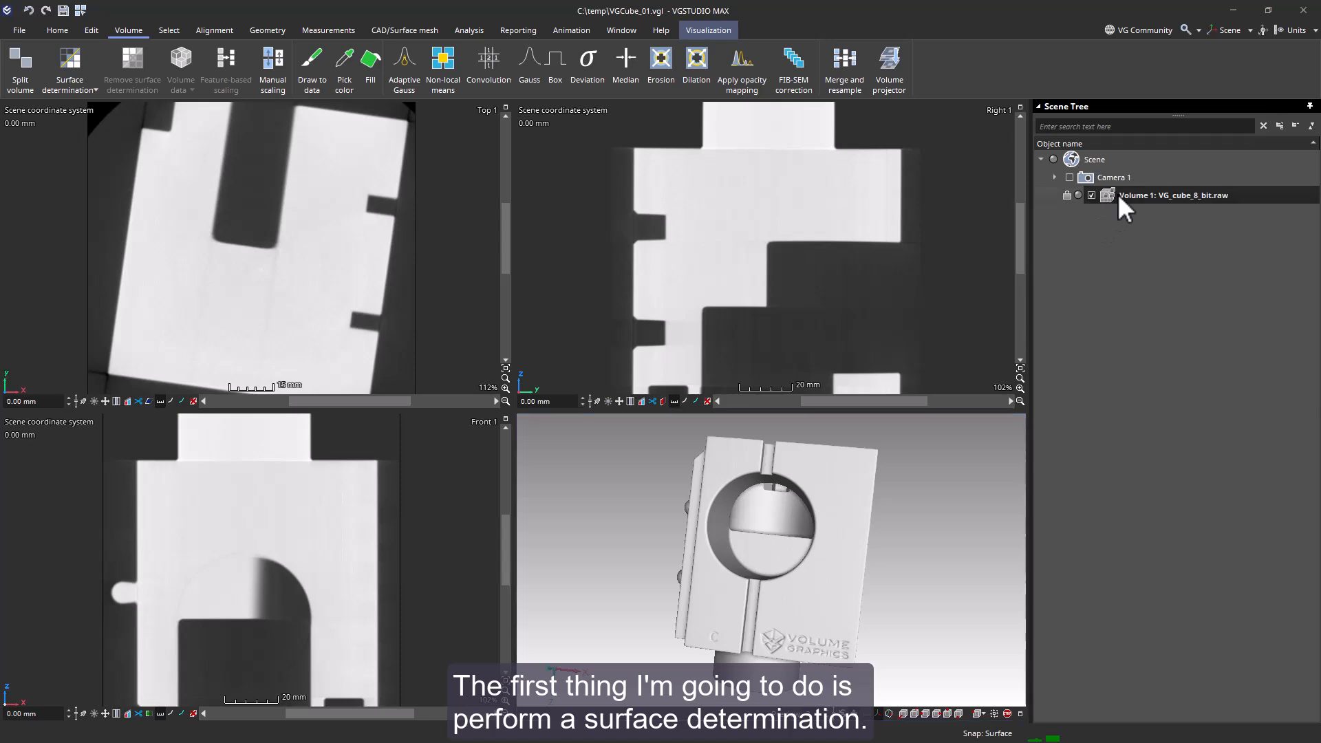
- Perform an isovalue-based surface determination on the volume with background 49.0, isovalue 139.0 and material 229.0
left_click(69, 66)
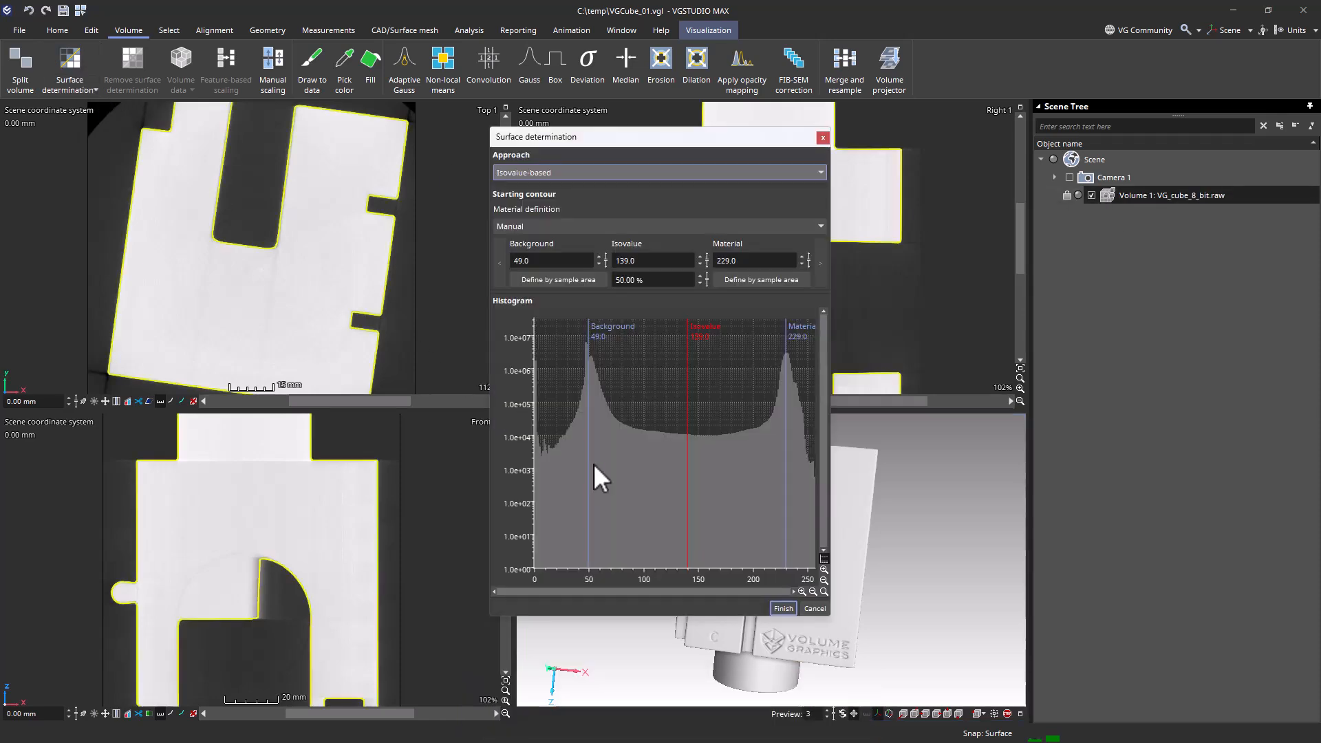
left_click(791, 609)
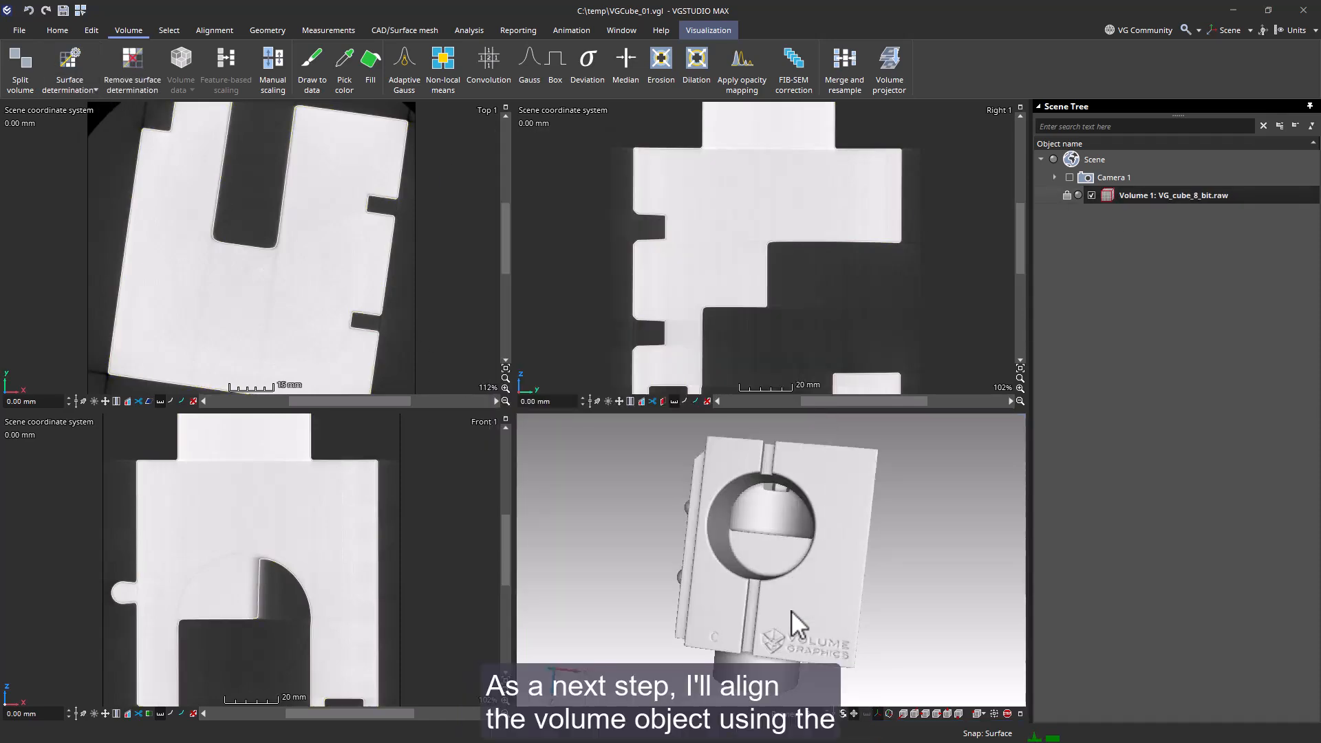
- Align Volume 1 with Simple alignment, rotating it in the Top 1 and Right 1 views until its edges run parallel to the axes
left_click(202, 30)
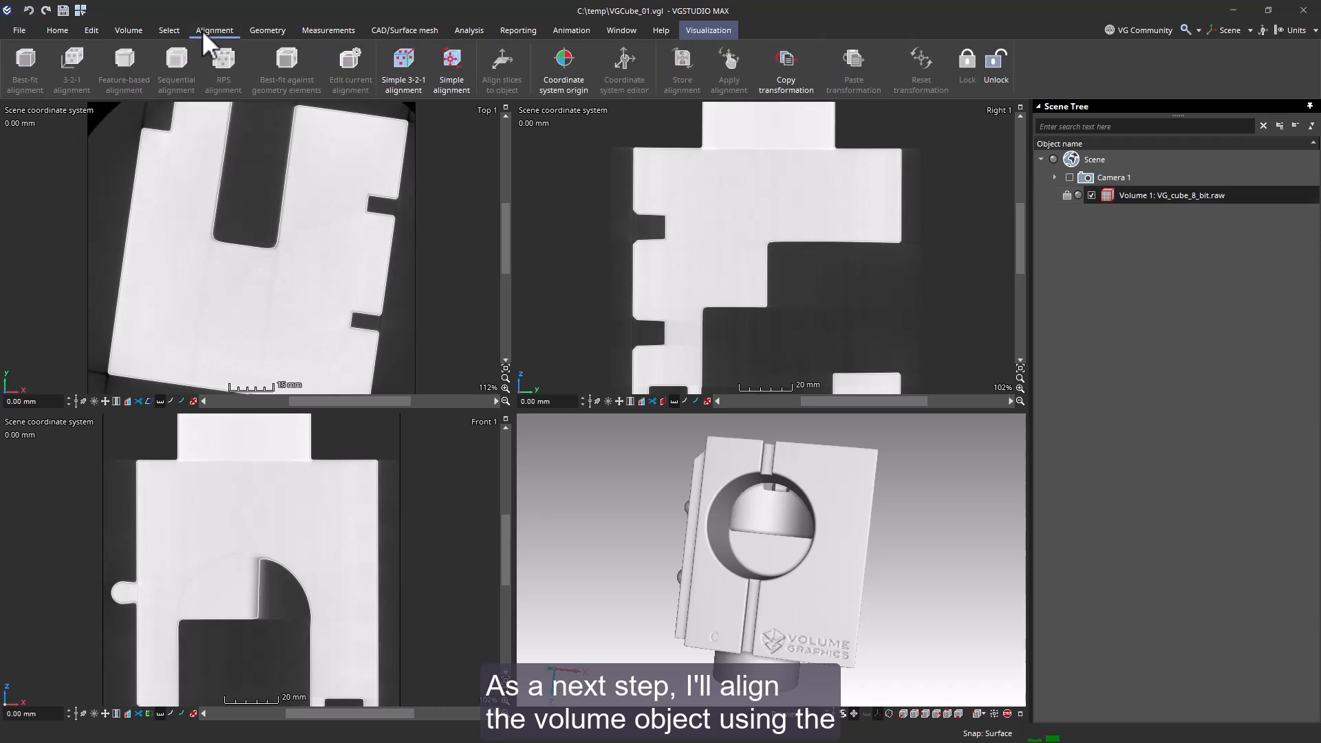
left_click(454, 85)
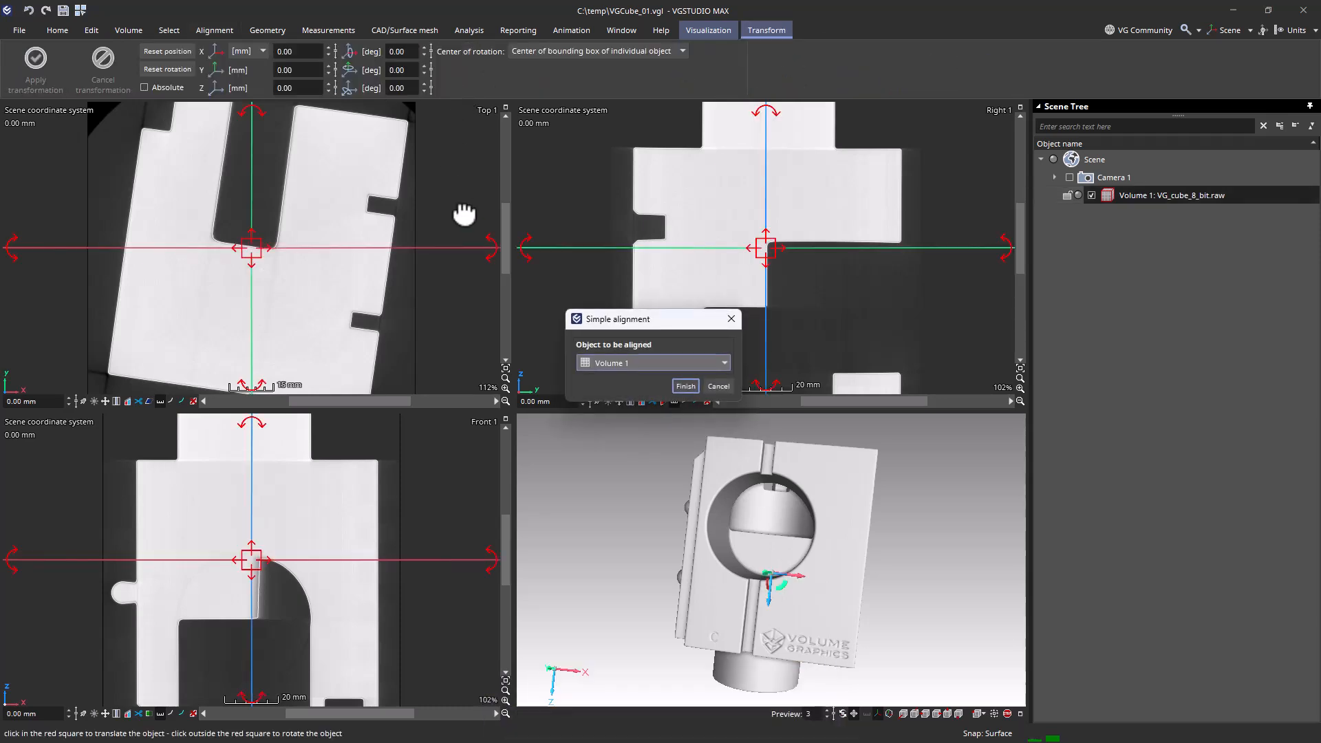
left_click_drag(465, 249, 464, 219)
left_click_drag(905, 248, 905, 248)
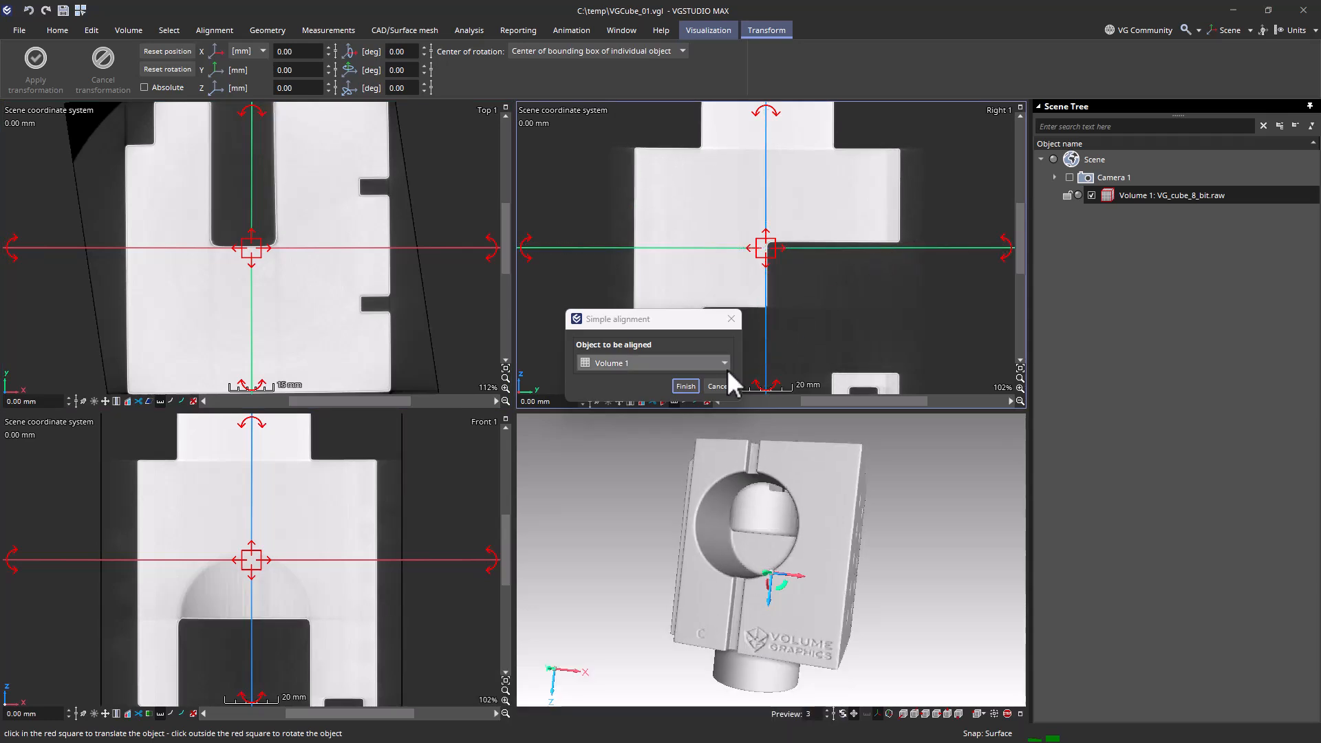
left_click(686, 386)
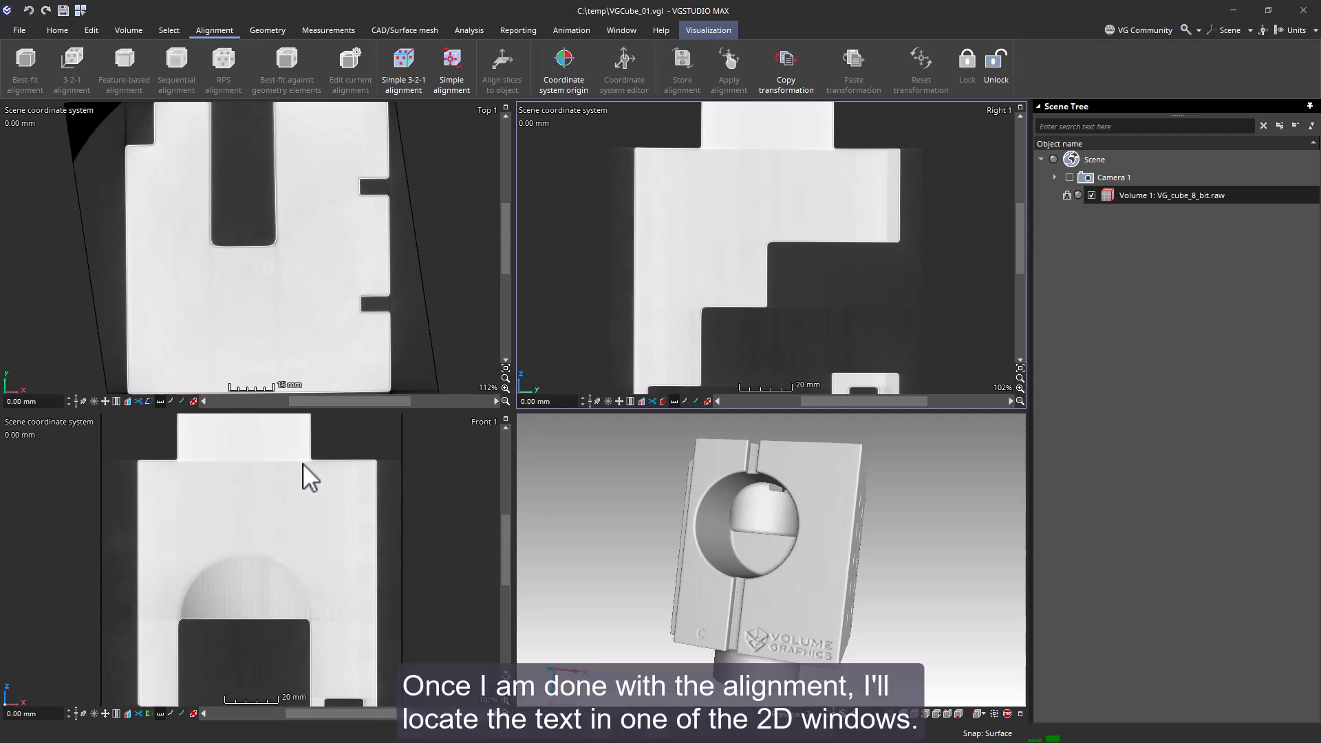
- Draw a rectangular selection about 31.4 by 13 mm around the VOLUME GRAPHICS text in the Front 1 slice at 50.40 mm
scroll(302, 464, "down", 3)
scroll(303, 463, "up", 8)
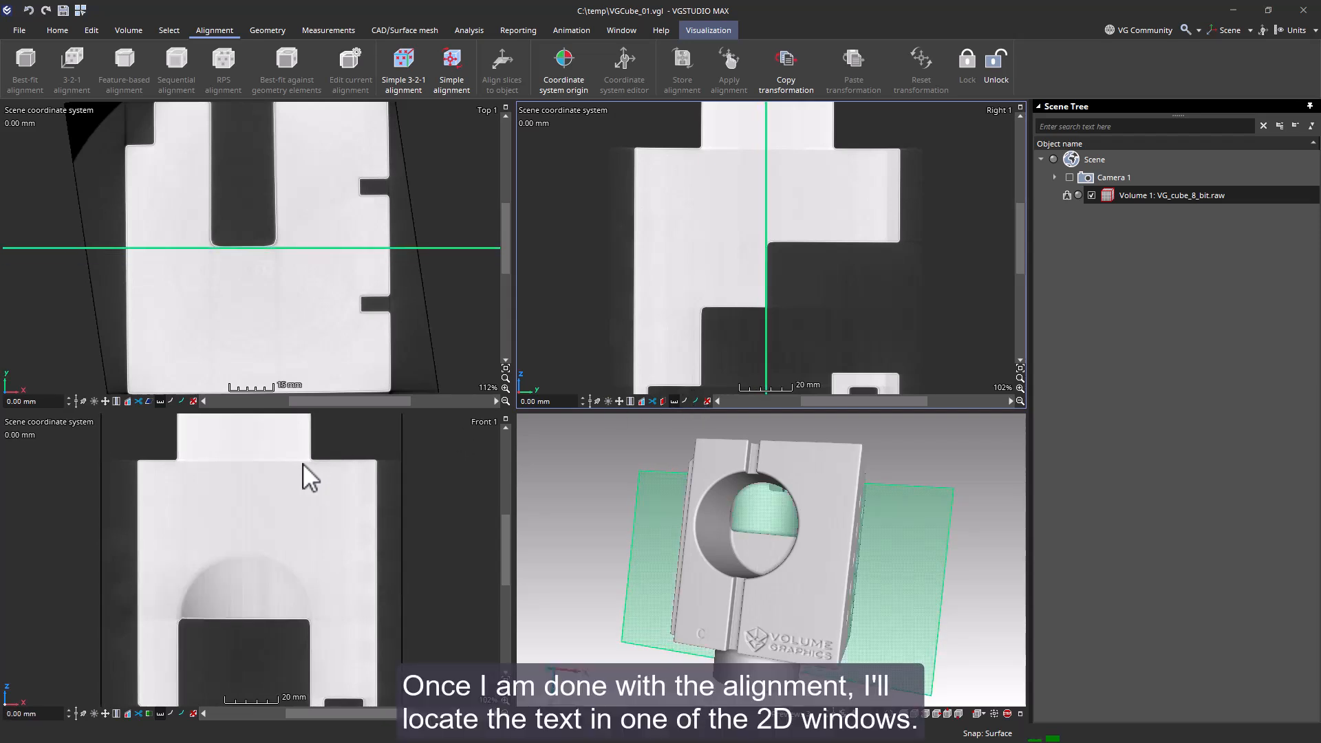
scroll(303, 463, "up", 20)
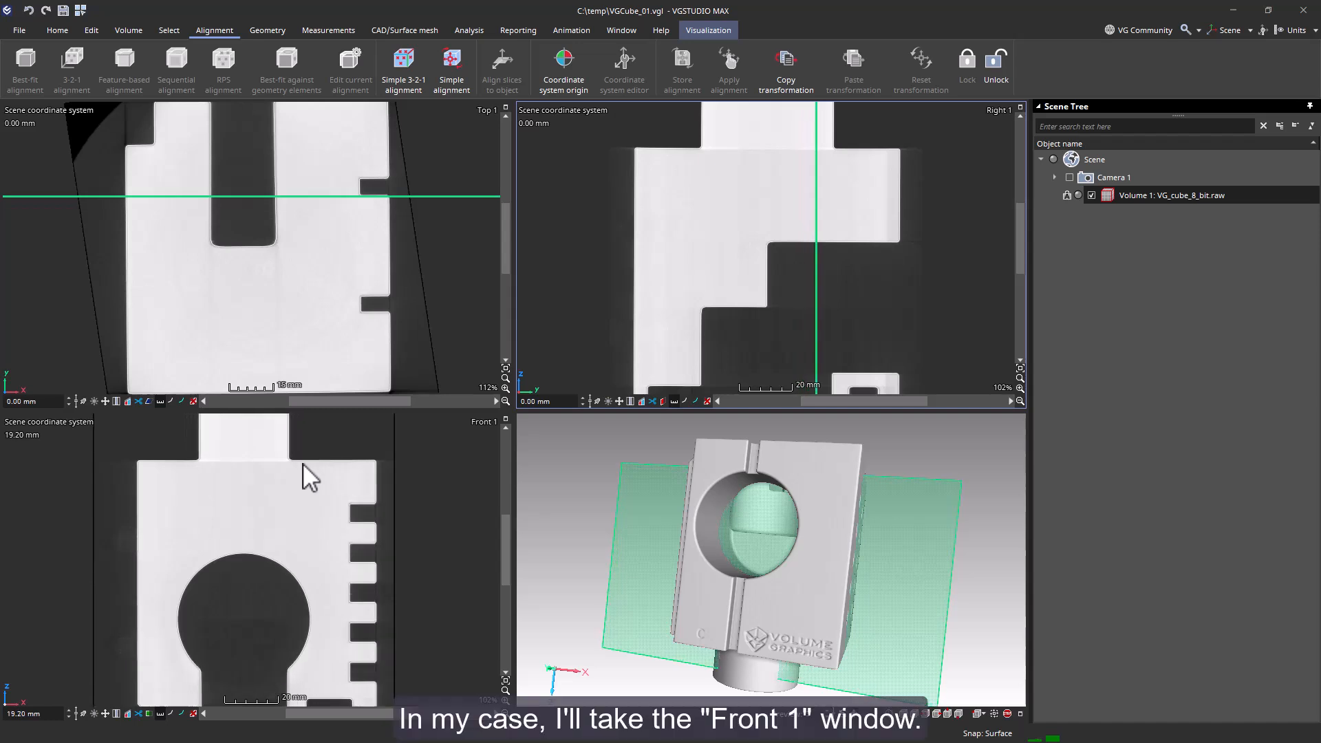
scroll(303, 463, "up", 20)
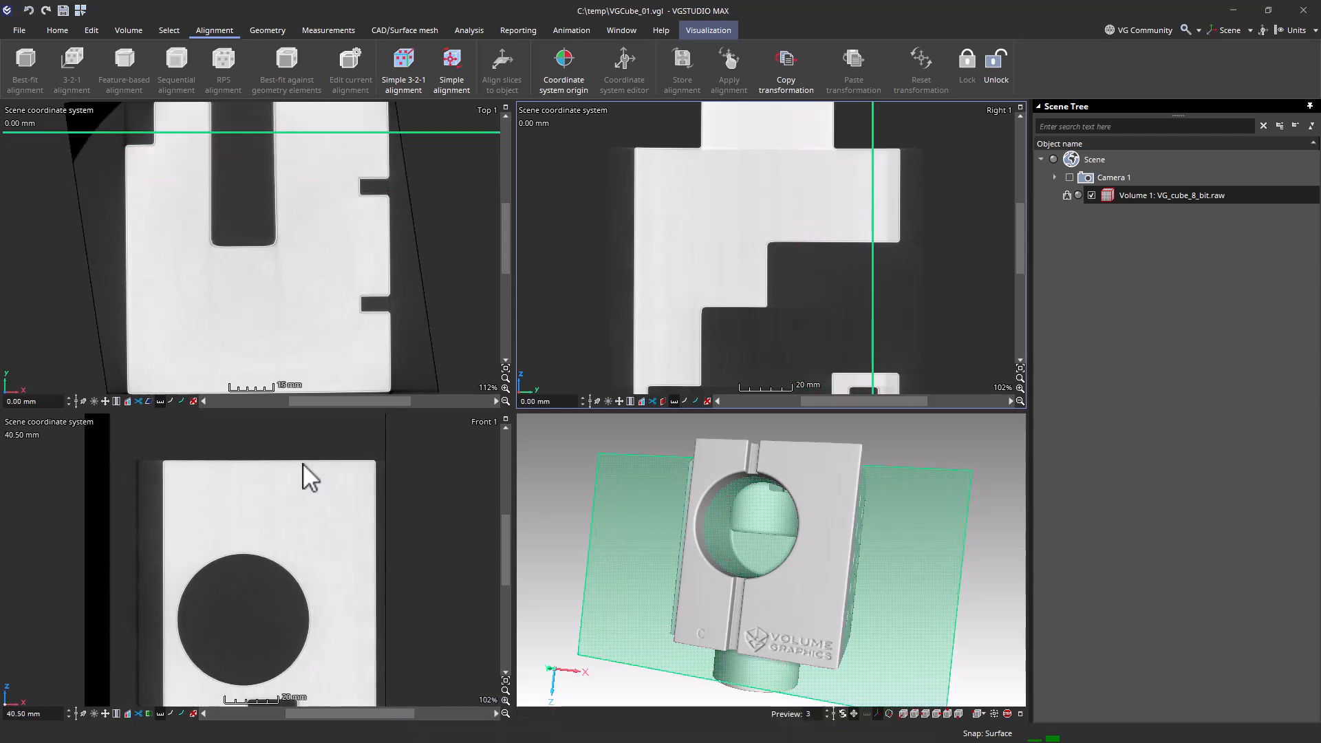
scroll(303, 464, "up", 8)
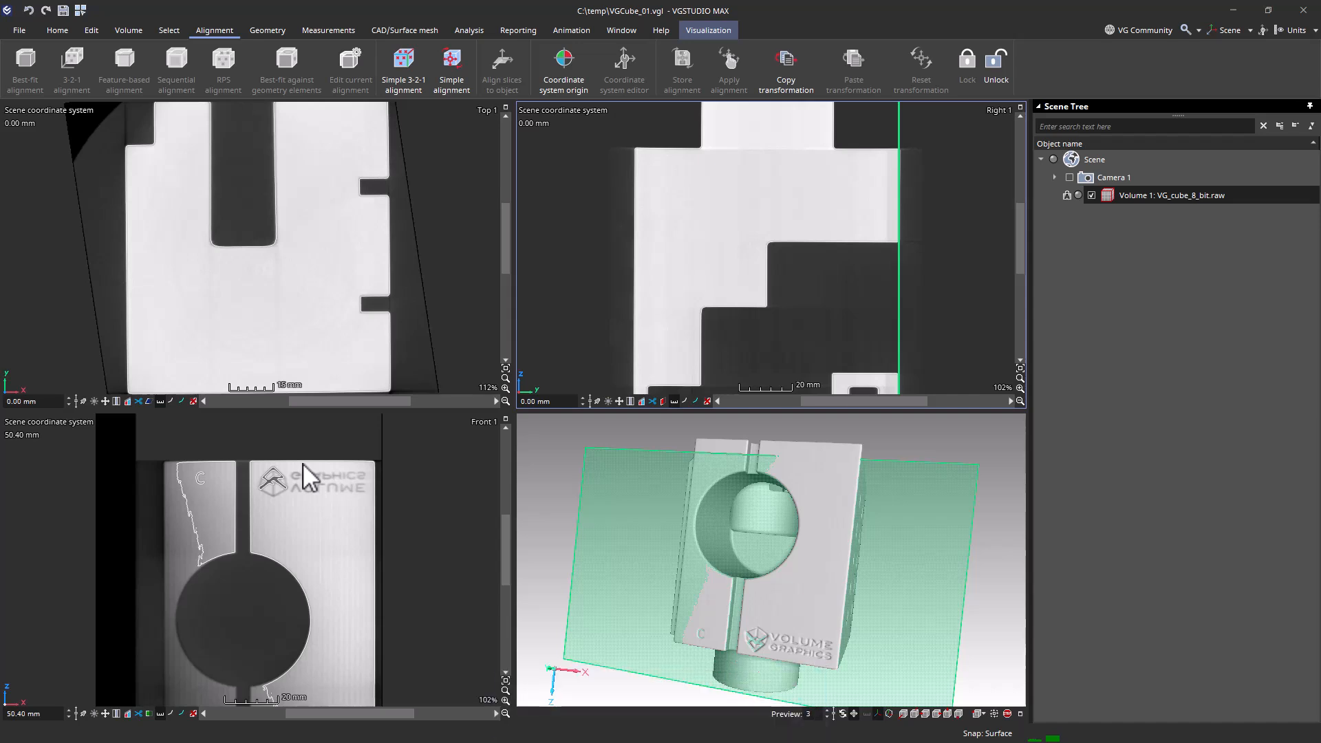
left_click(172, 32)
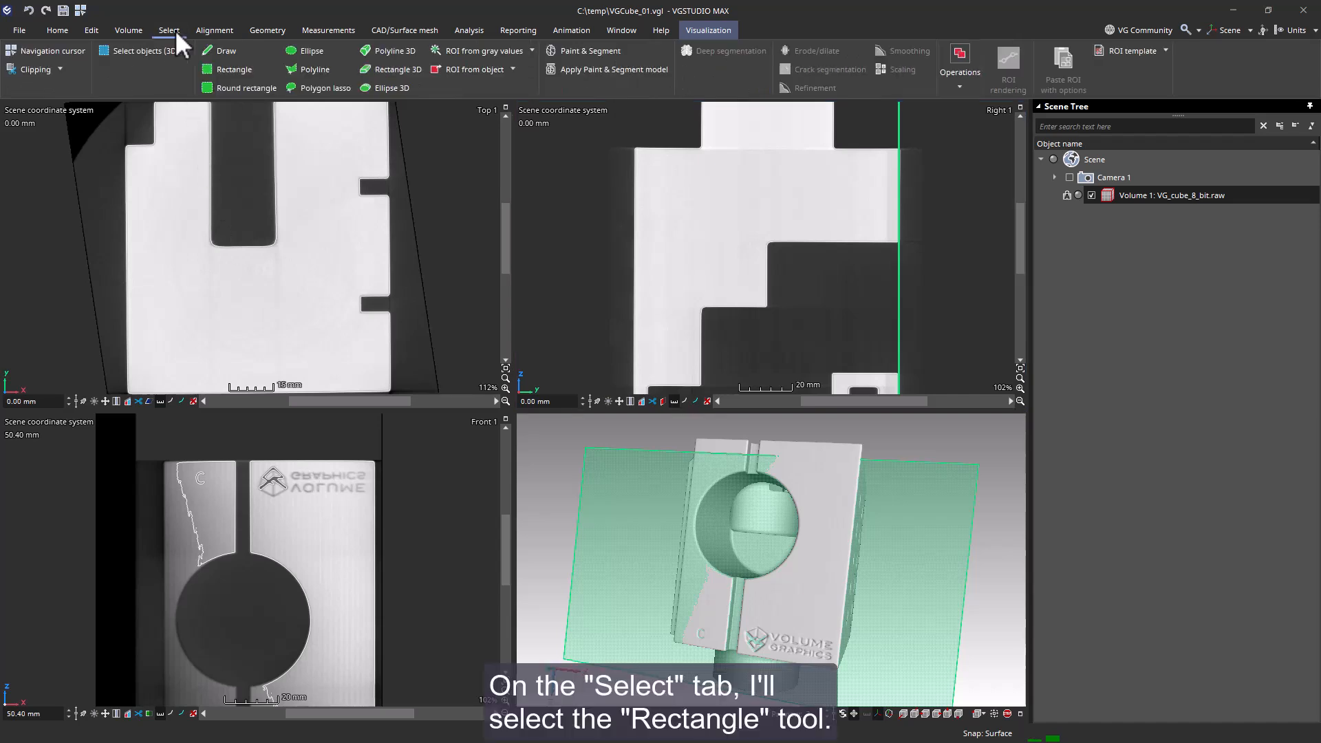
left_click(241, 71)
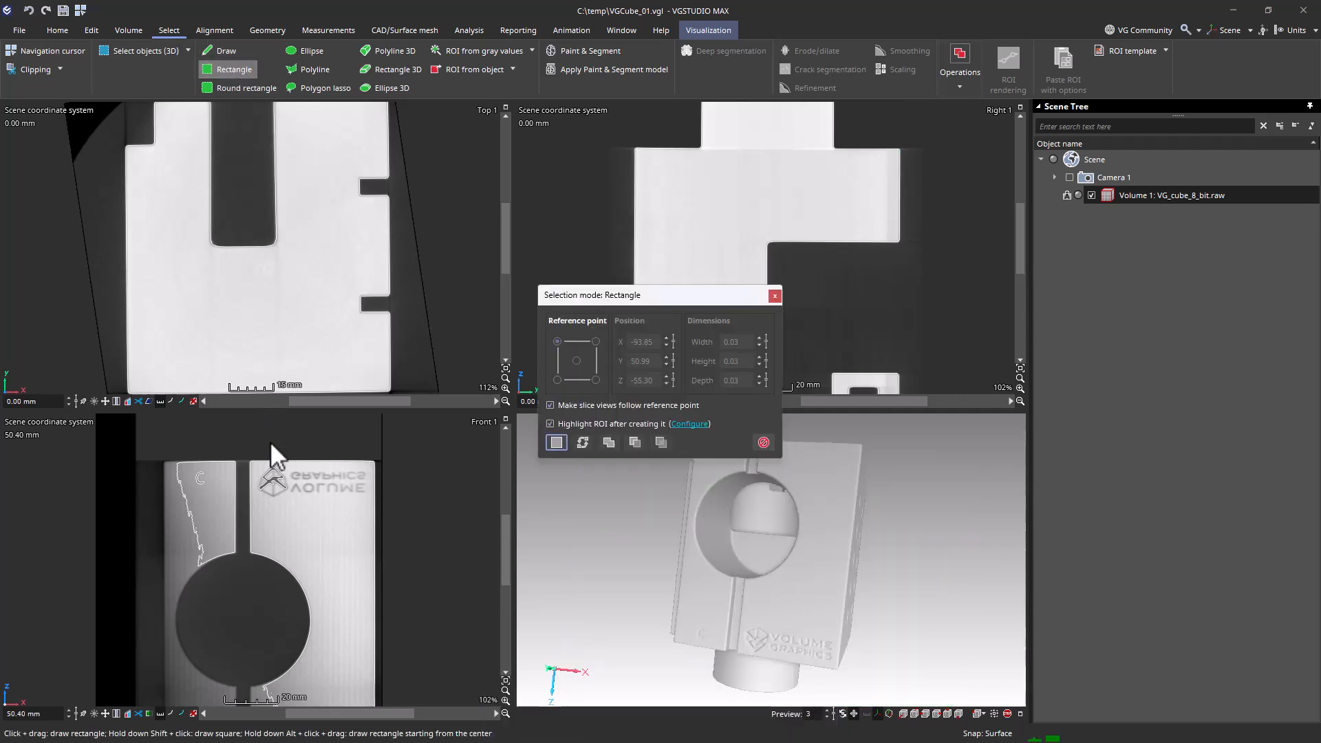
left_click_drag(287, 464, 370, 498)
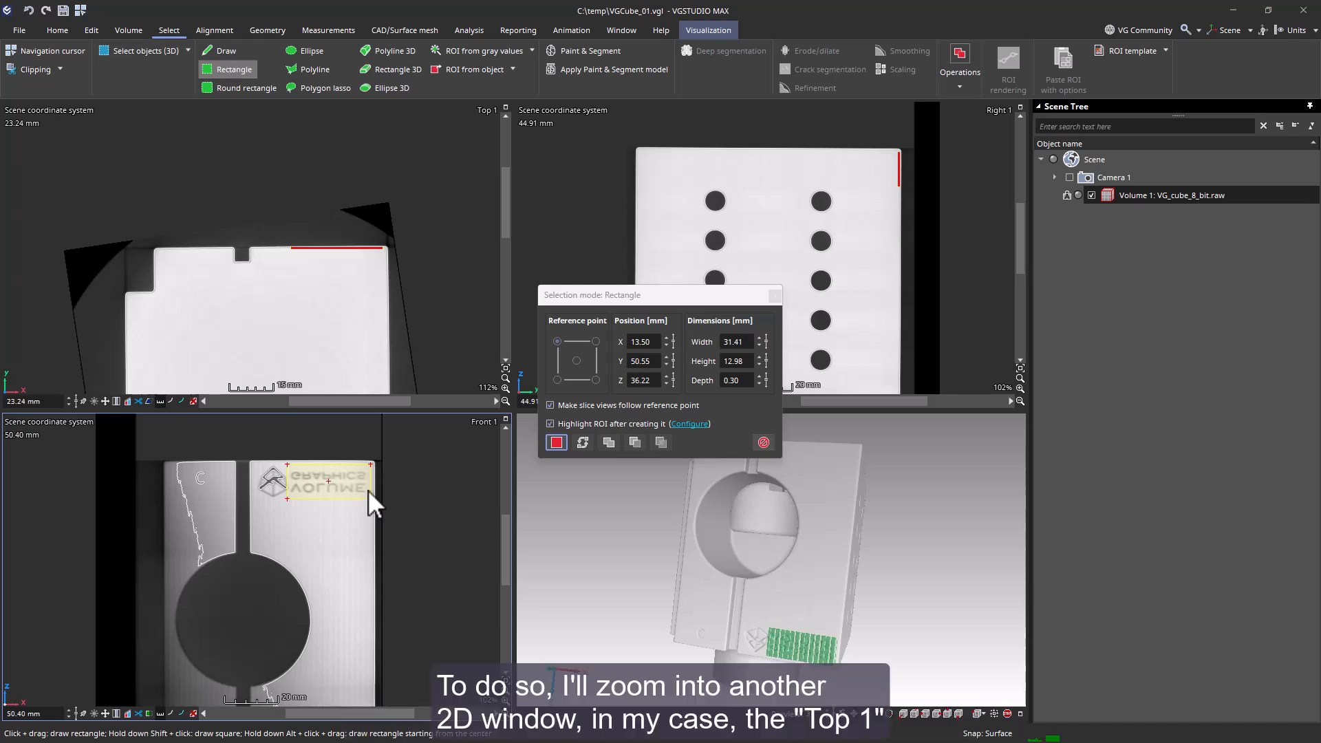
- Expand the rectangle's depth to about 1.14 mm across the surface in the Top 1 view and create a region of interest from it
scroll(358, 254, "up", 6)
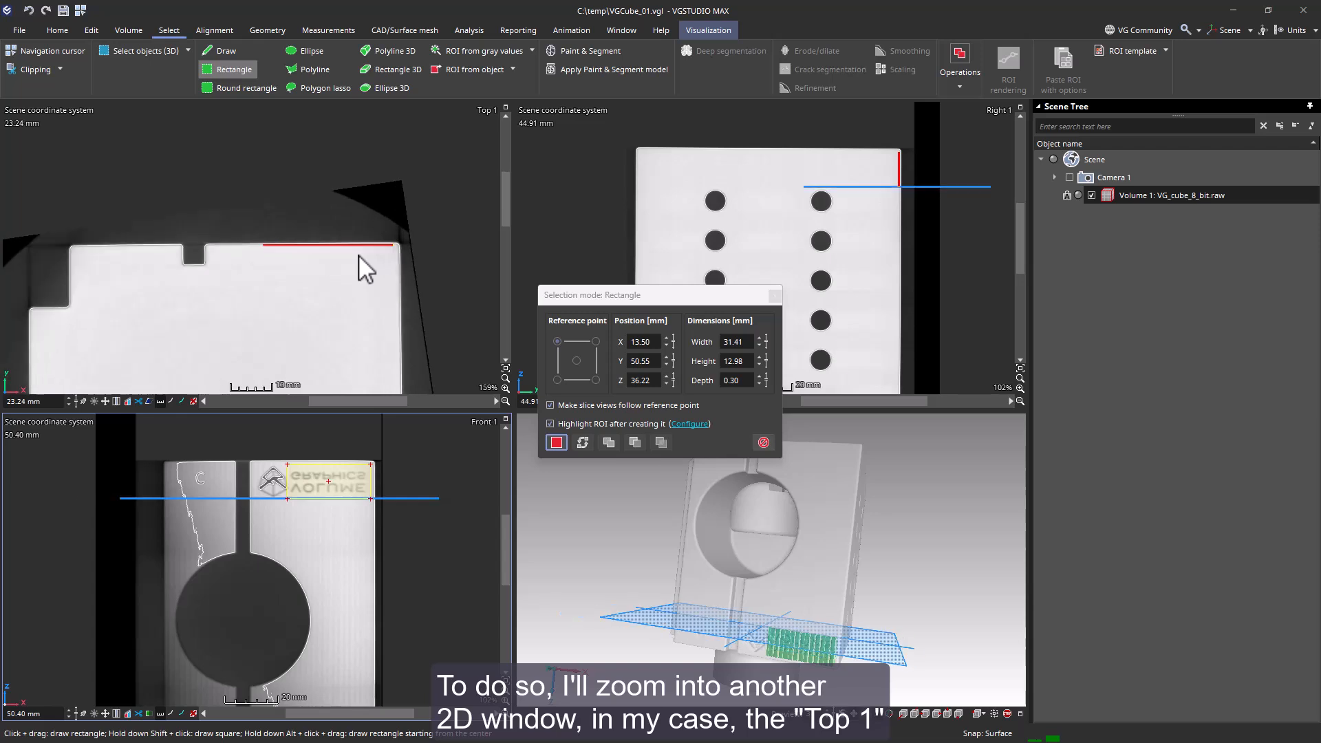
scroll(357, 254, "up", 2)
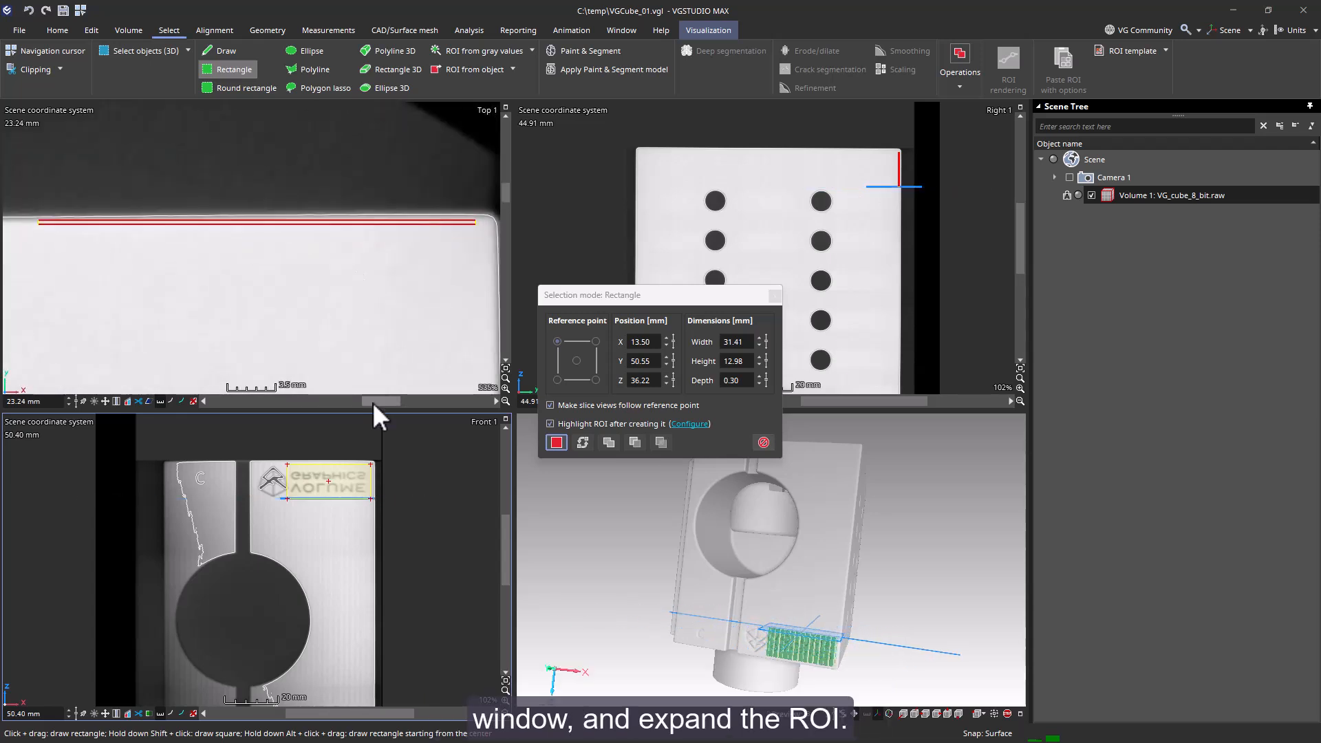
left_click_drag(380, 401, 376, 401)
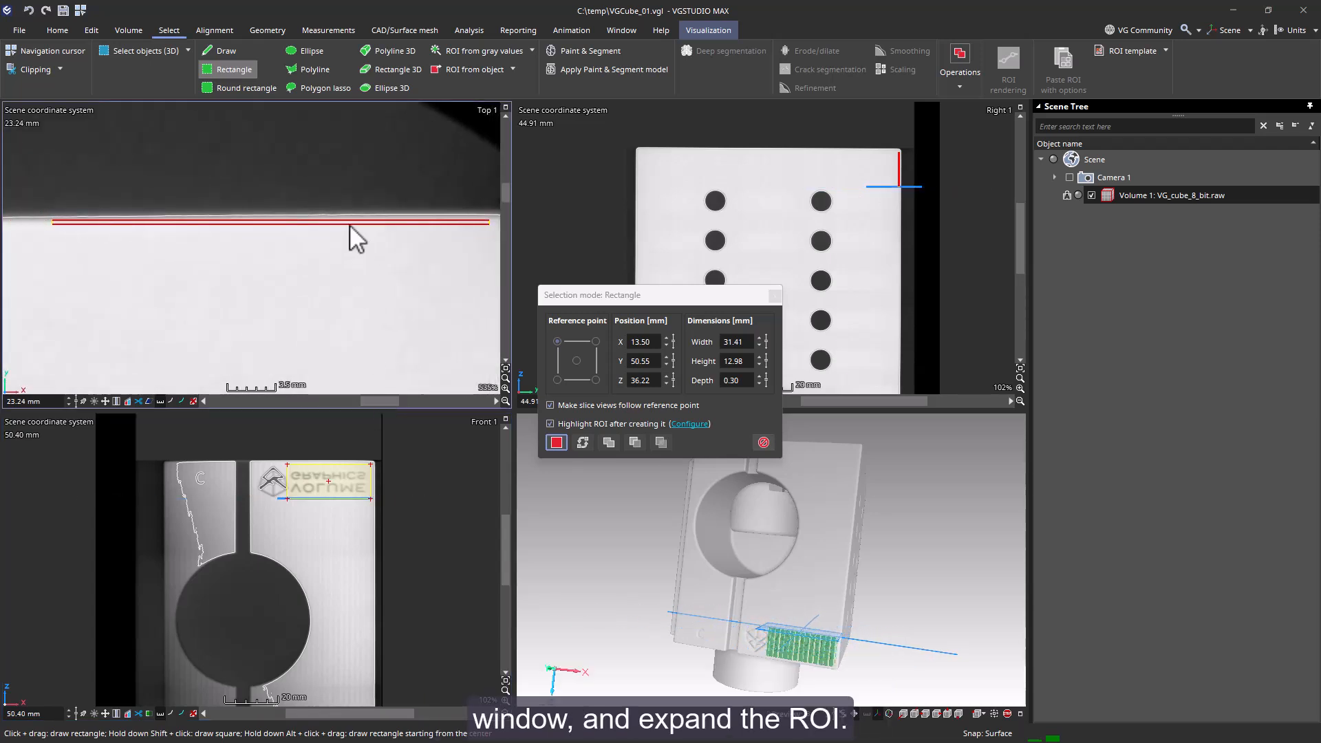
left_click_drag(349, 218, 353, 206)
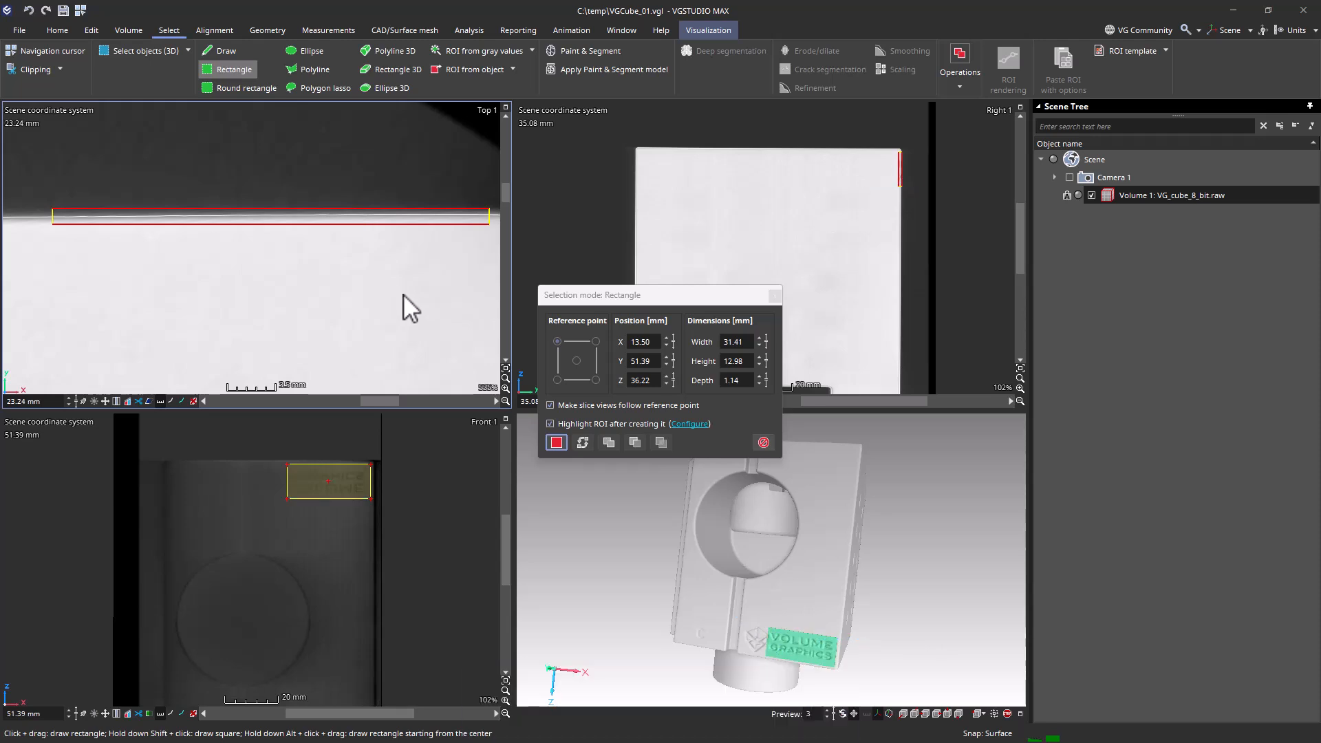
left_click(556, 443)
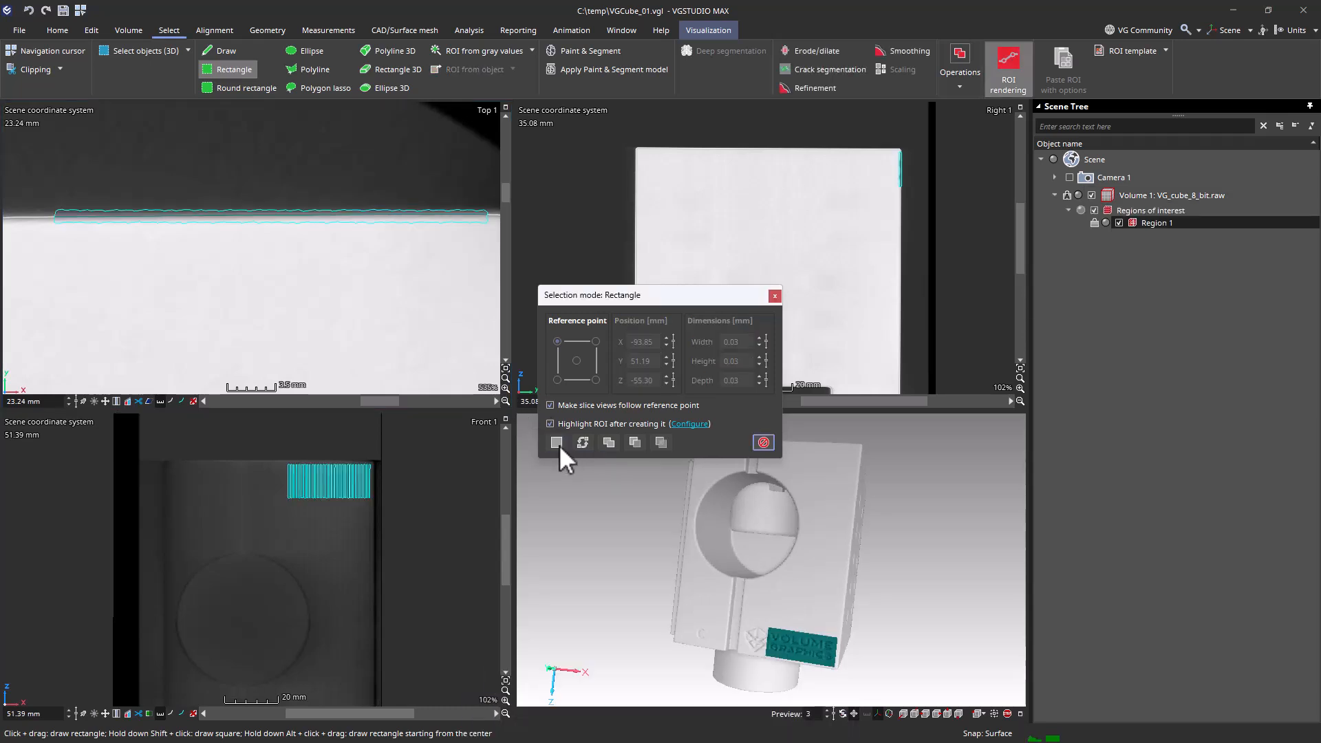
left_click(763, 444)
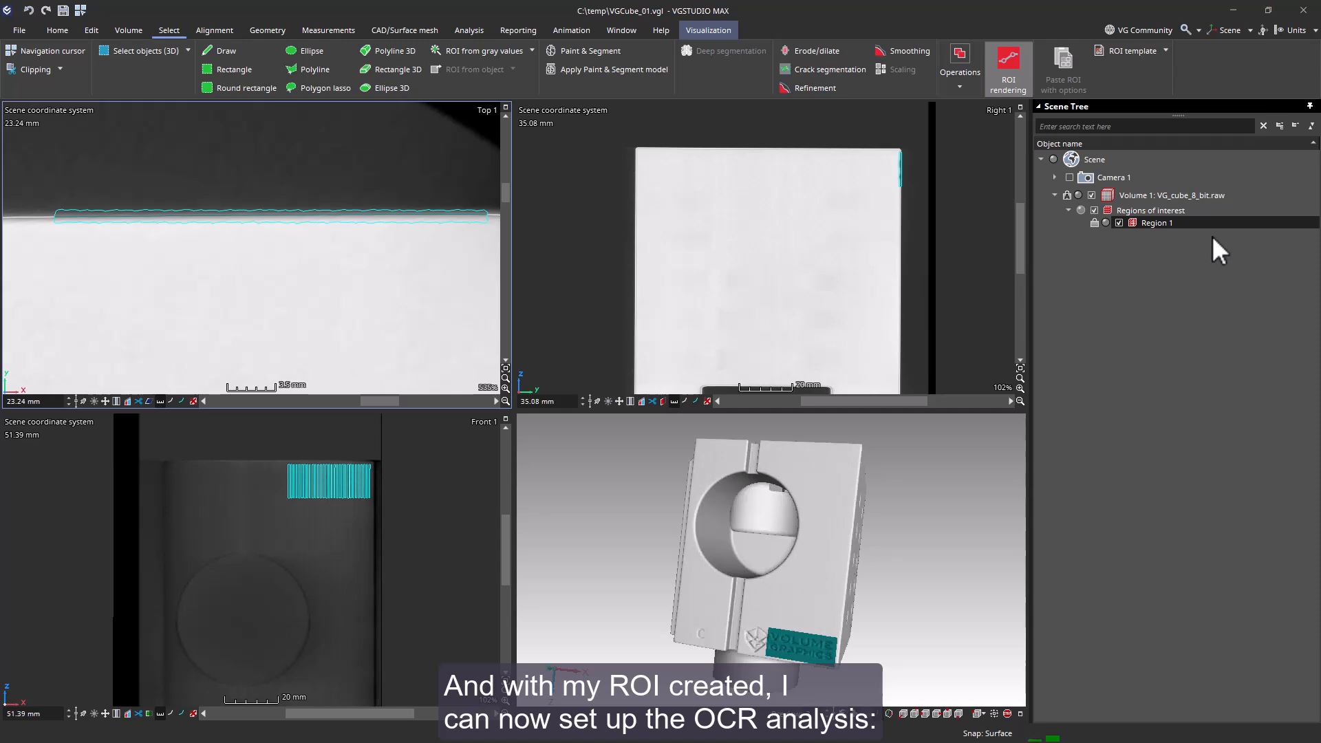
- Start an OCR analysis on the volume and store its resulting text in the Component info metainfo field Description
left_click(1216, 198)
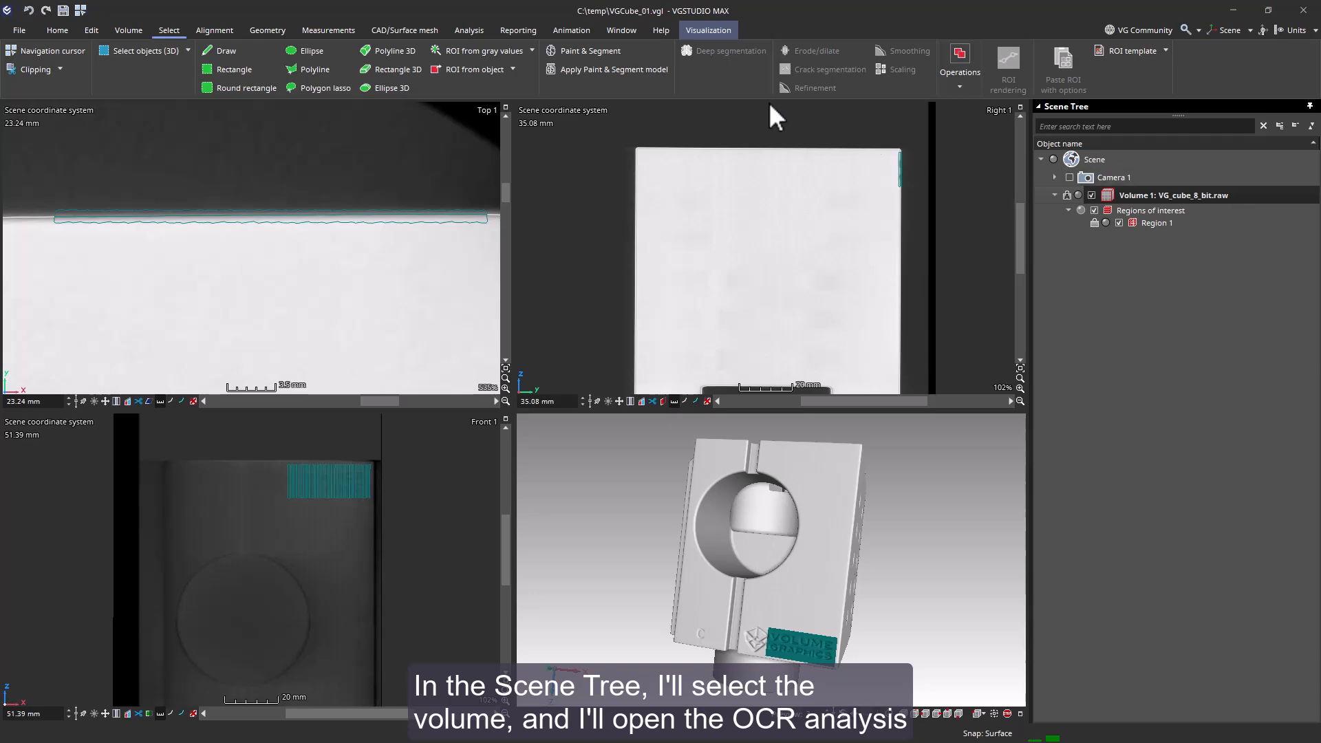
left_click(485, 31)
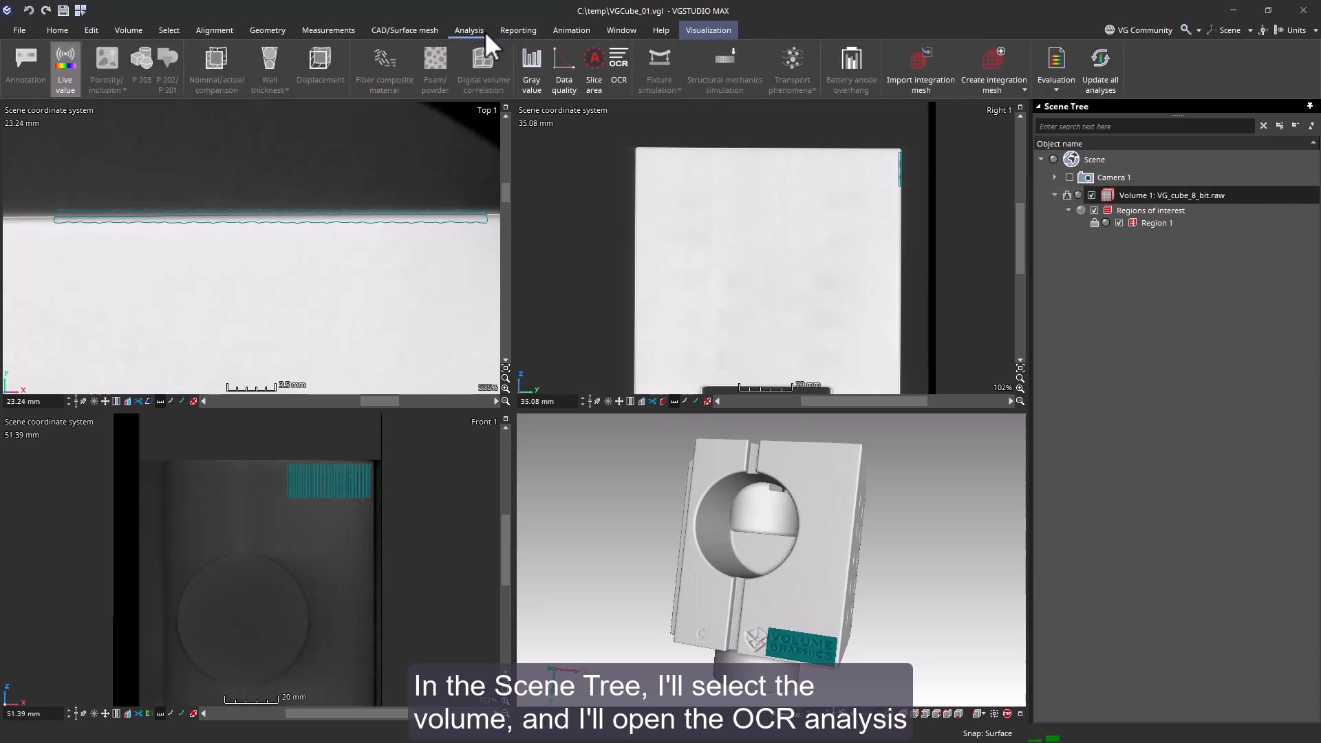
left_click(621, 60)
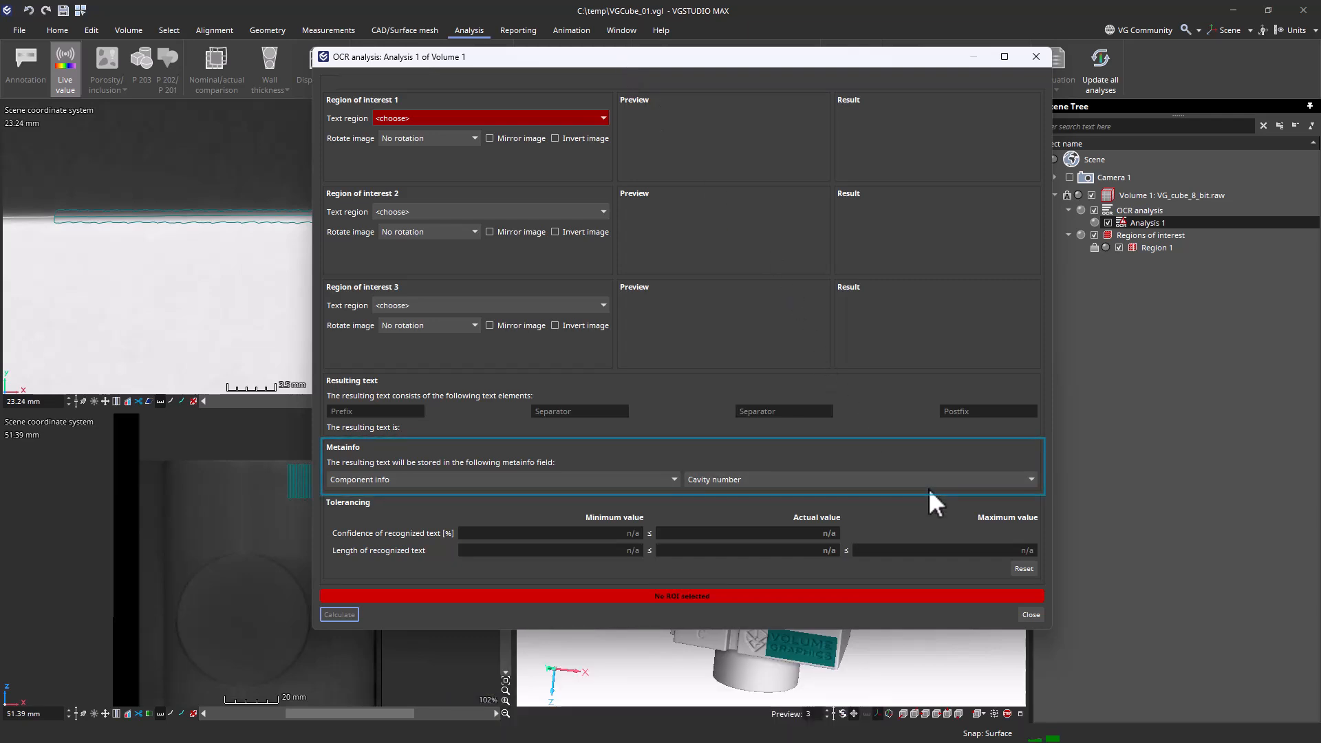
left_click(901, 477)
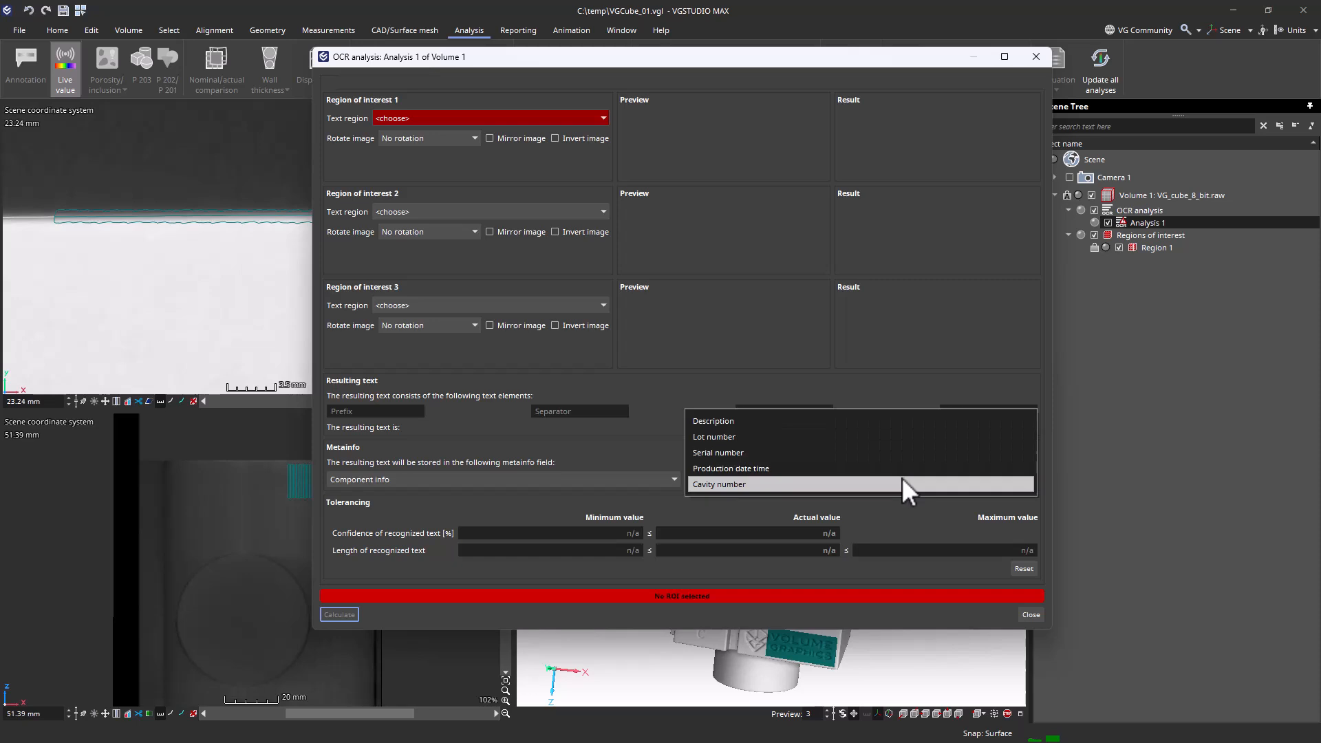
left_click(873, 421)
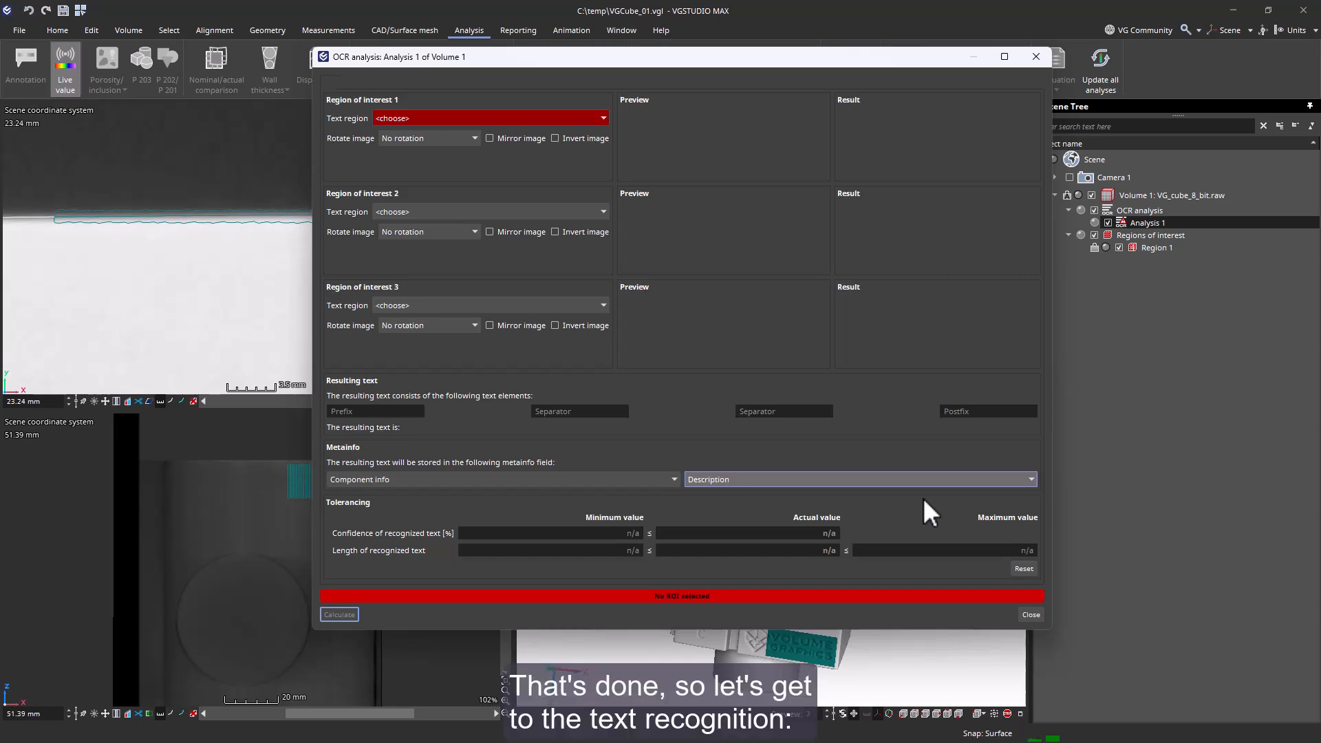
- Assign Region 1 as the text region of region of interest 1 and rotate its image by 180 degrees
left_click(602, 118)
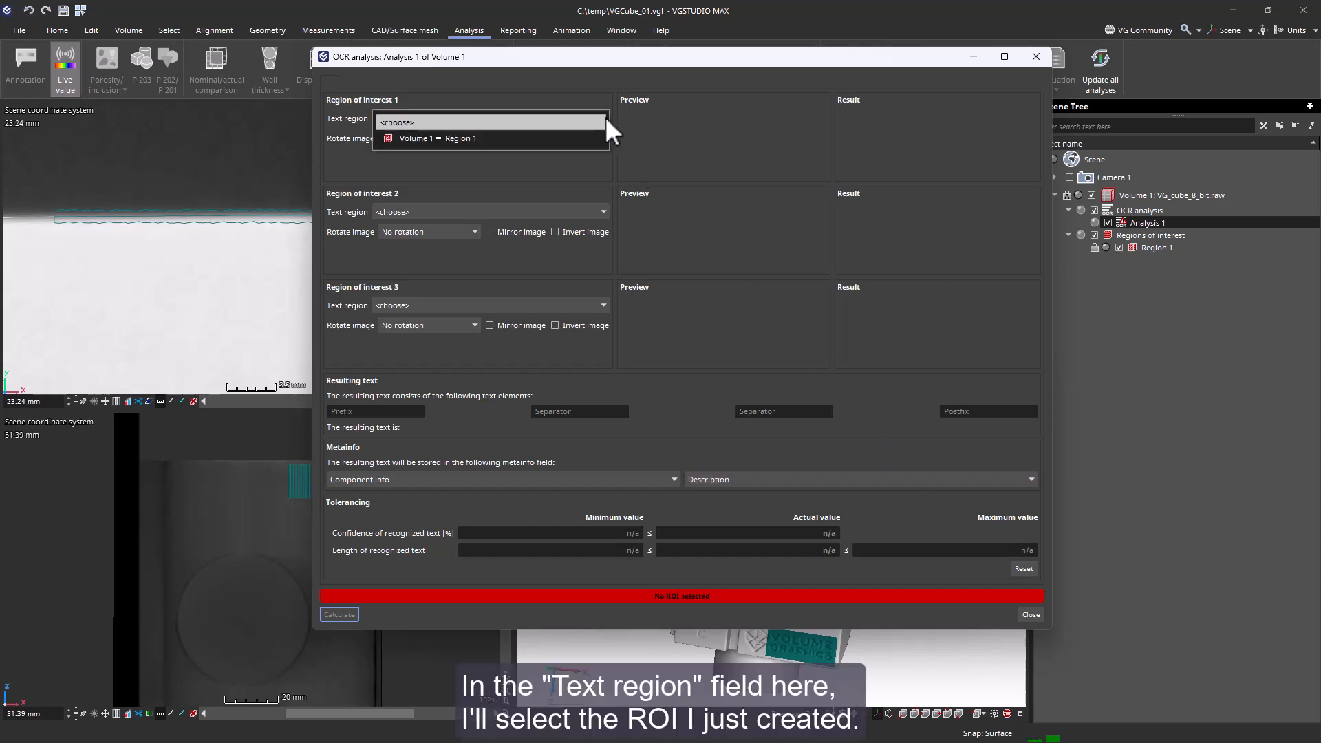
left_click(590, 135)
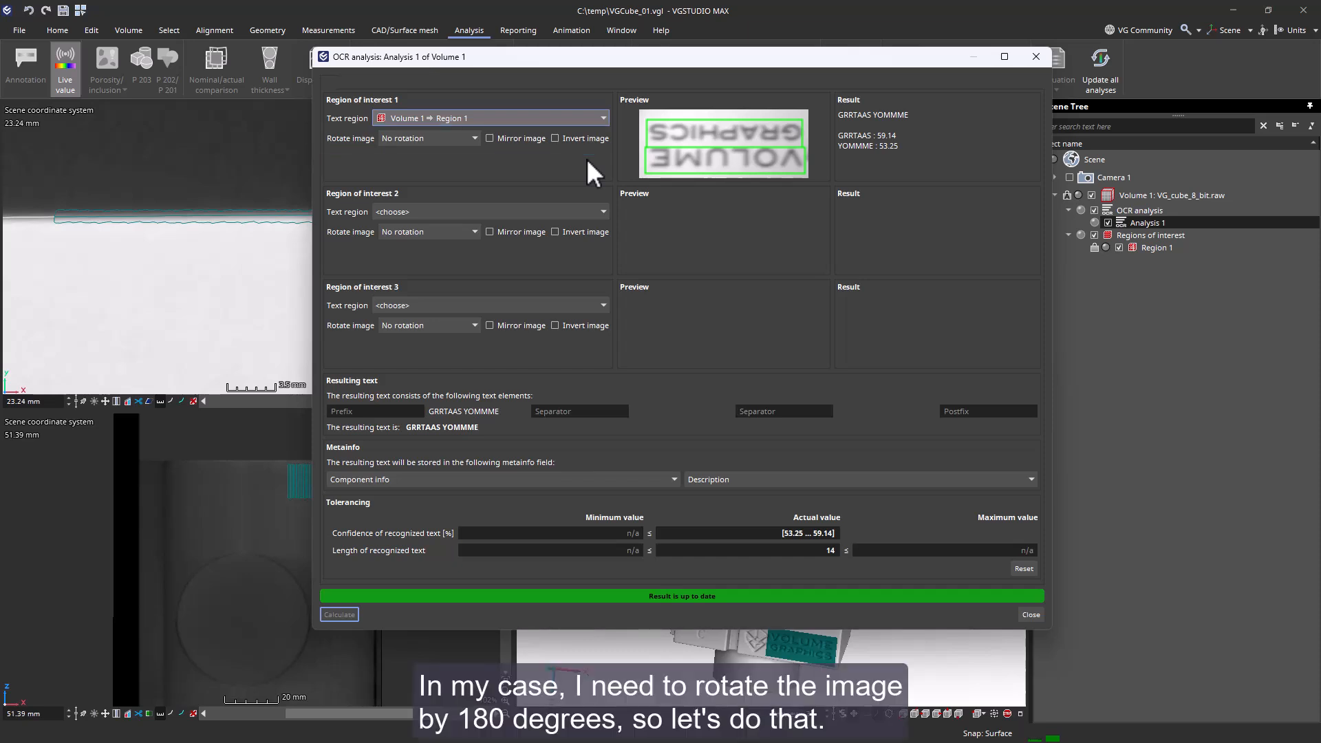
left_click(468, 139)
left_click(468, 171)
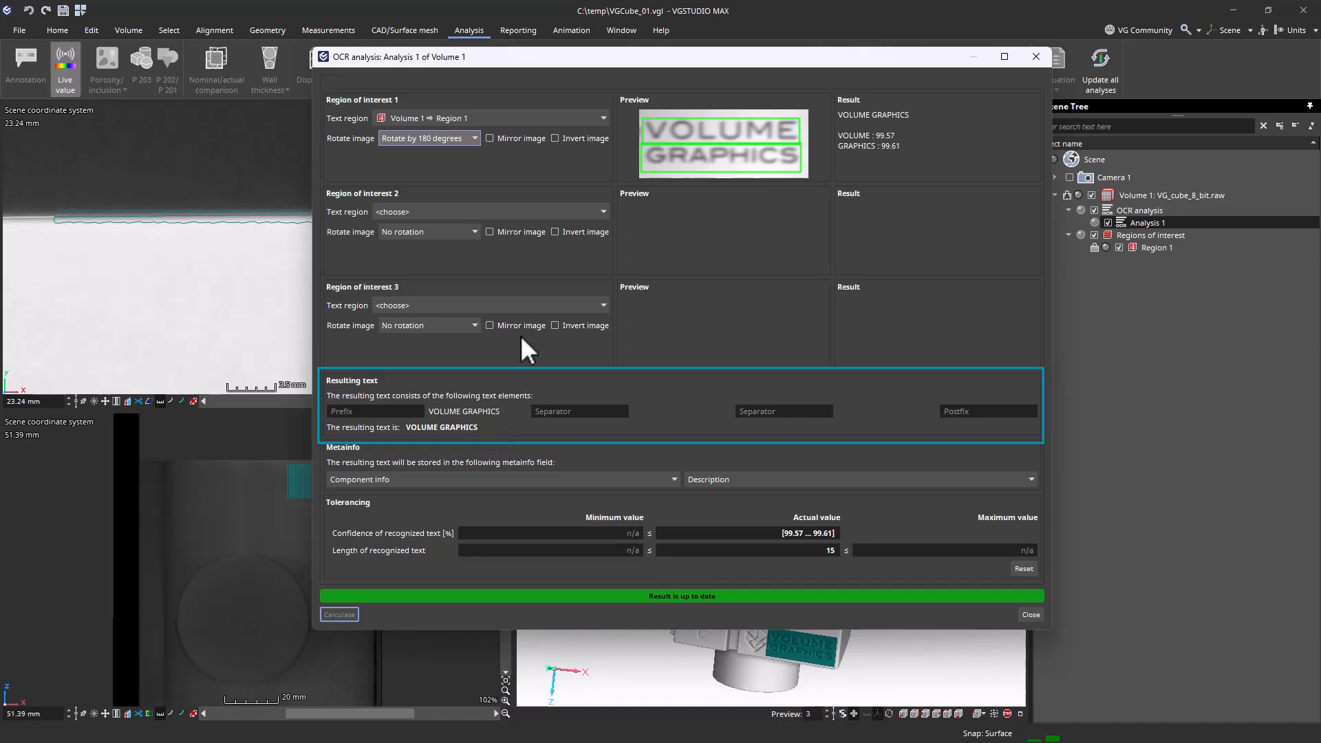
- Assign Region 1 as the text region of regions of interest 2 and 3, rotating both images by 180 degrees
left_click(597, 213)
left_click(597, 231)
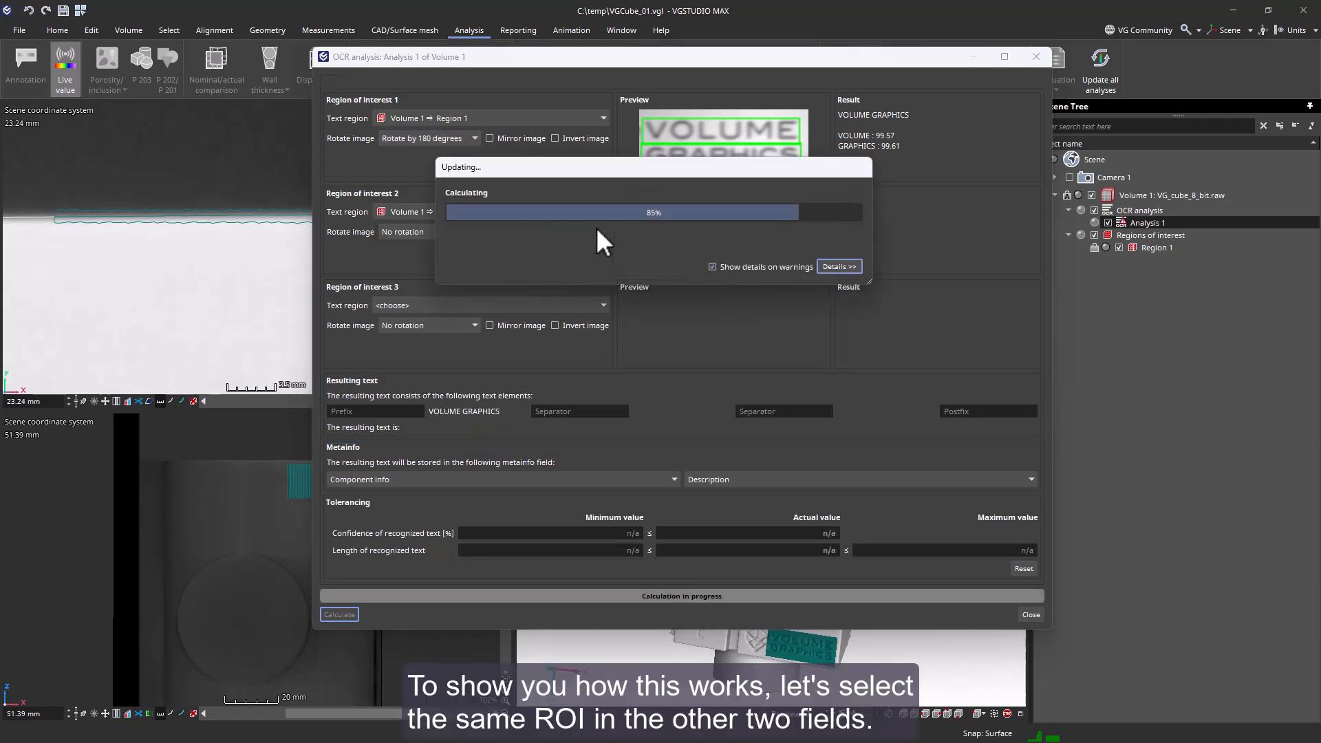
left_click(467, 232)
left_click(466, 263)
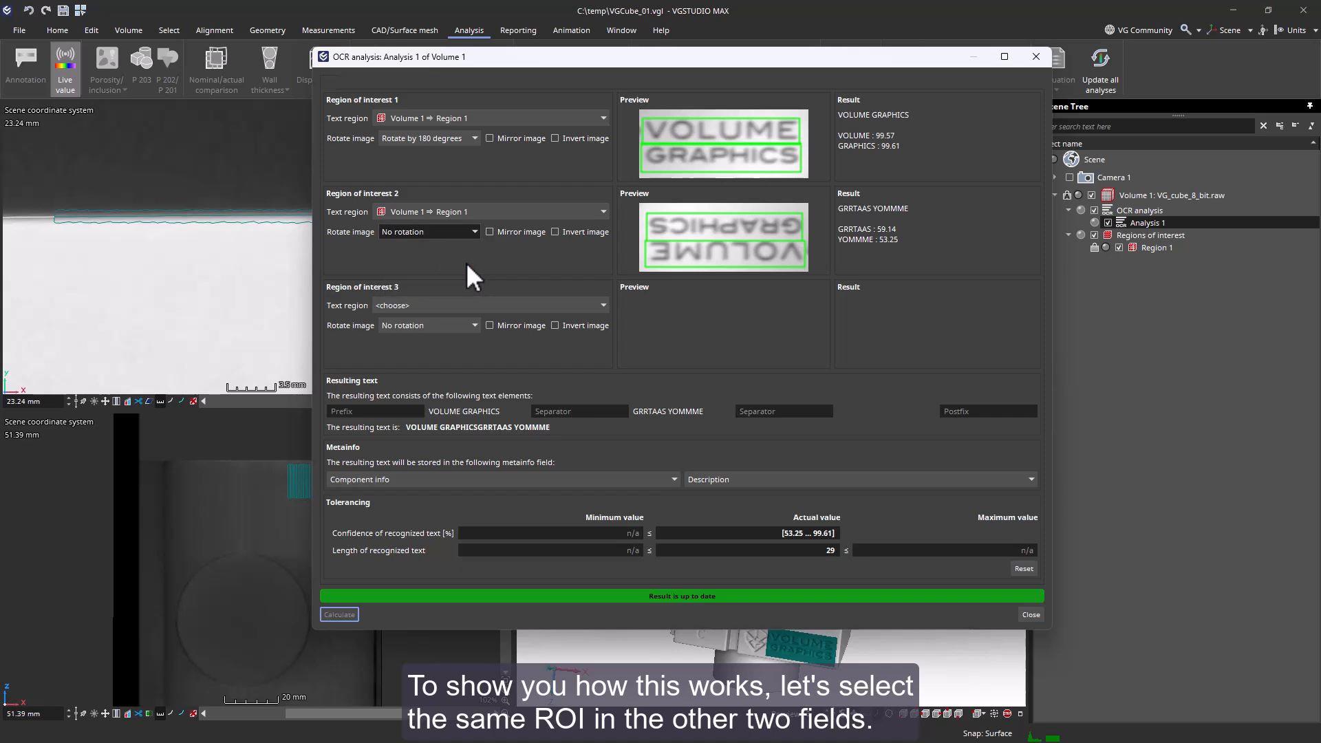
left_click(466, 302)
left_click(472, 321)
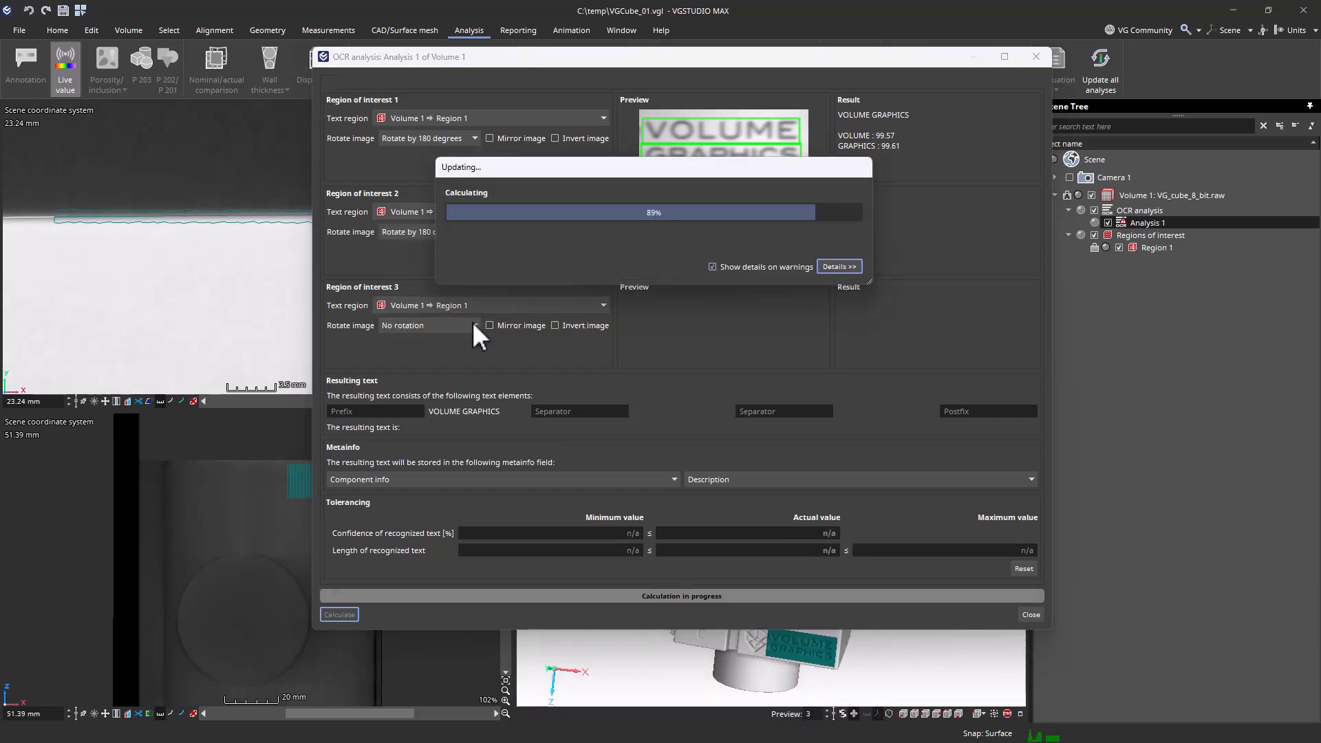
left_click(473, 322)
left_click(469, 360)
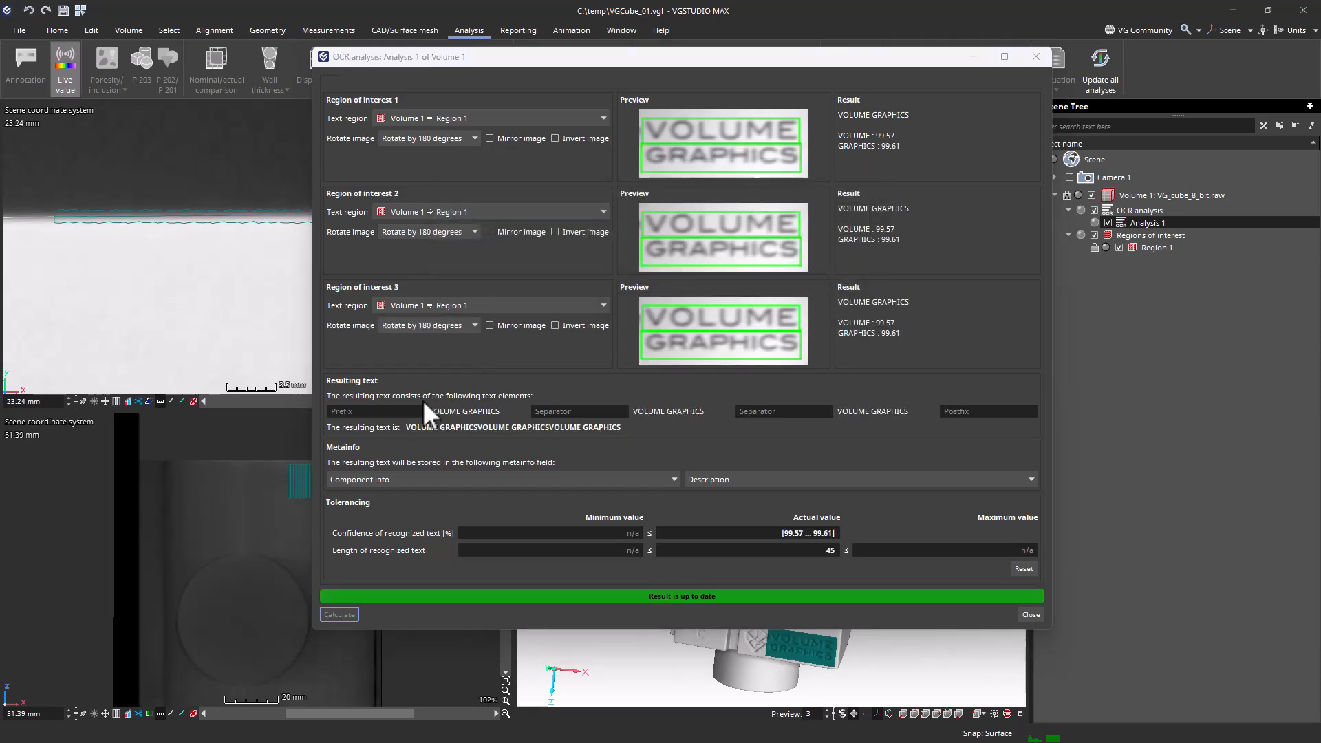
- Compose the resulting text with prefix "VGCube by", "&" as both separators and postfix "- 01", and close the OCR analysis
left_click(407, 414)
type("VGCube")
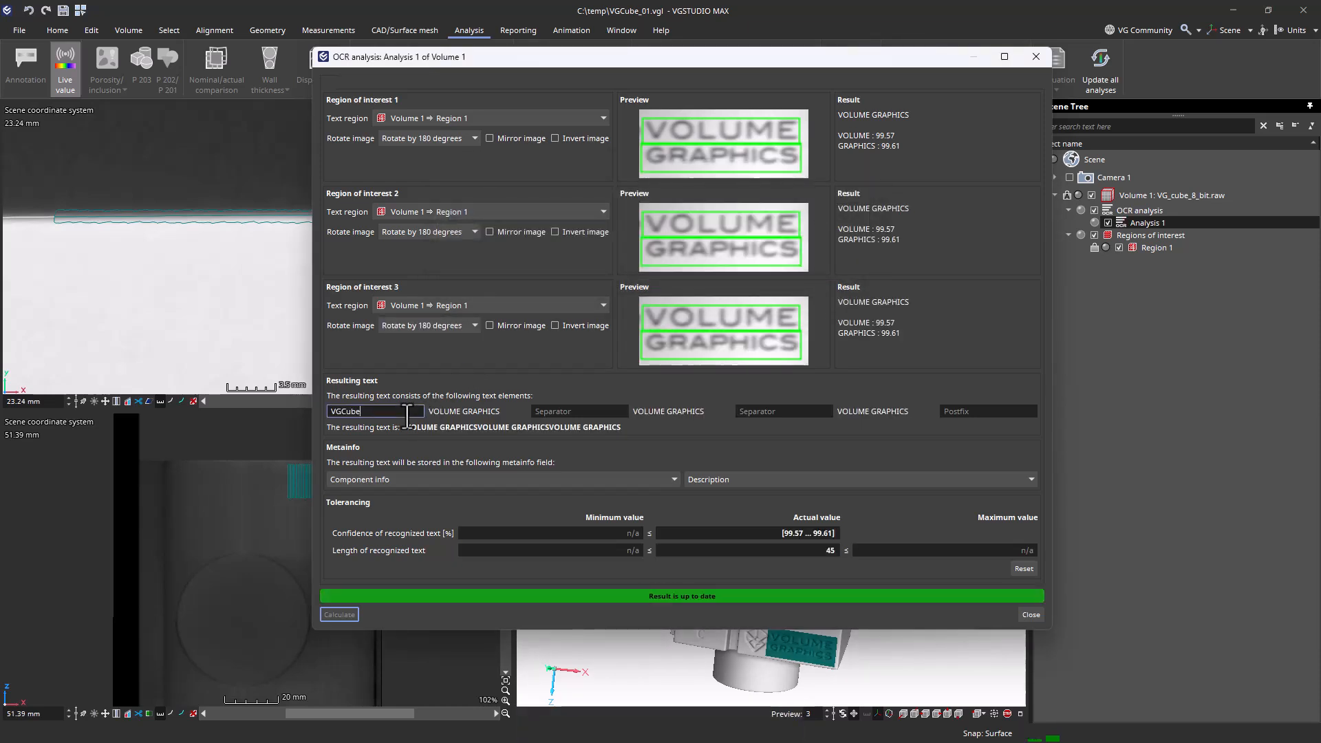
type(" by")
key("Tab")
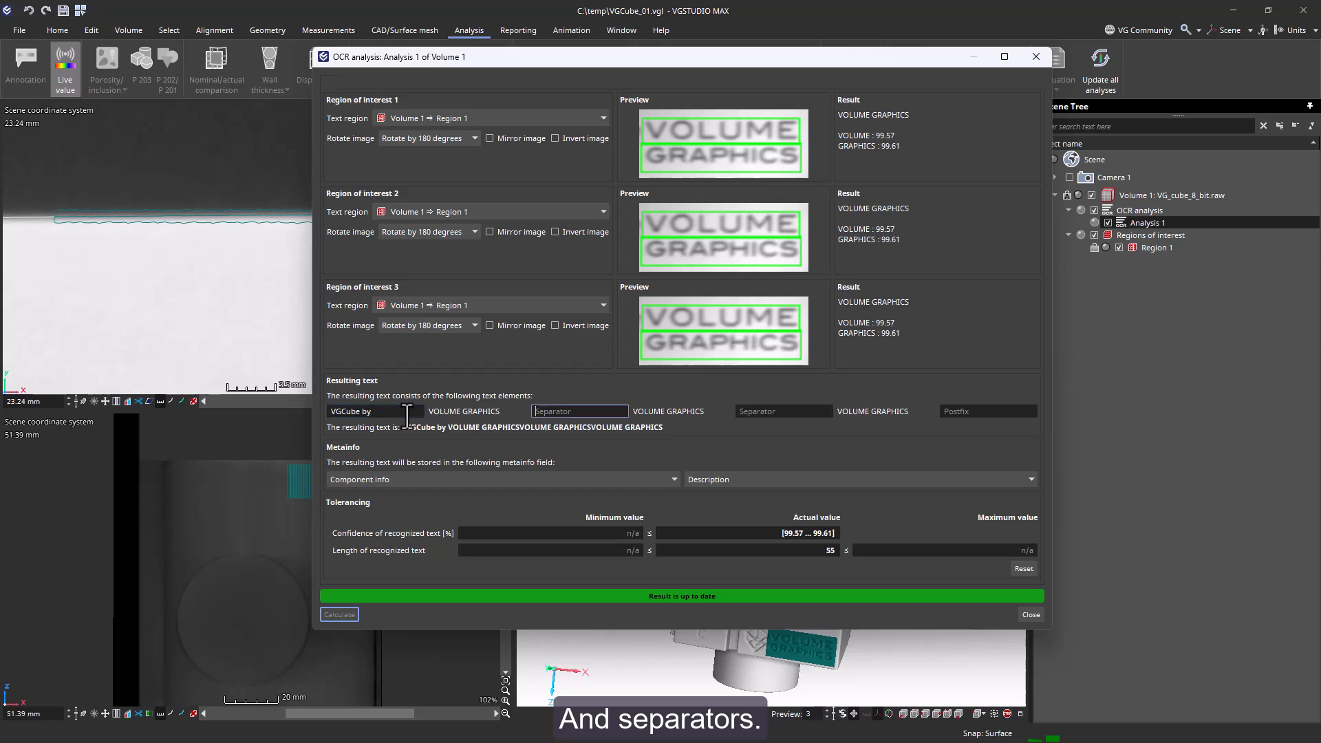
type("&")
key("Tab")
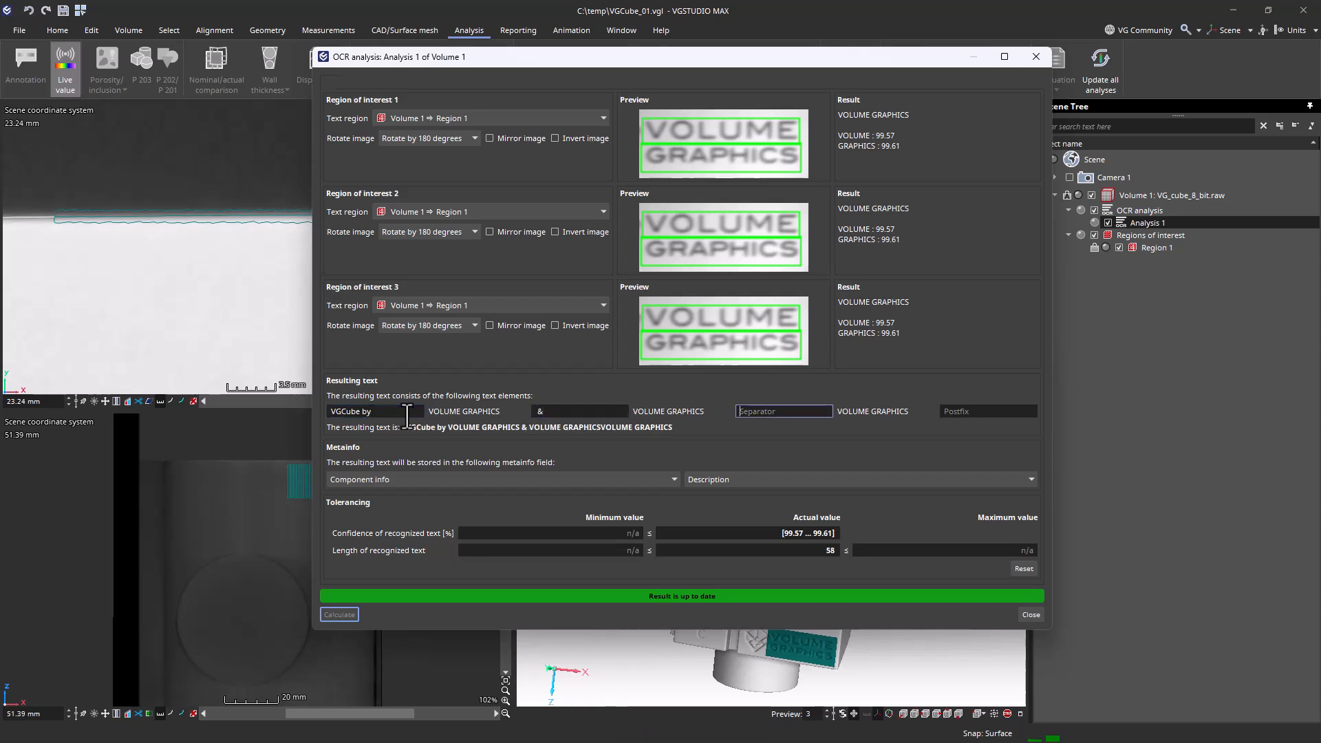
type("&")
key("Tab")
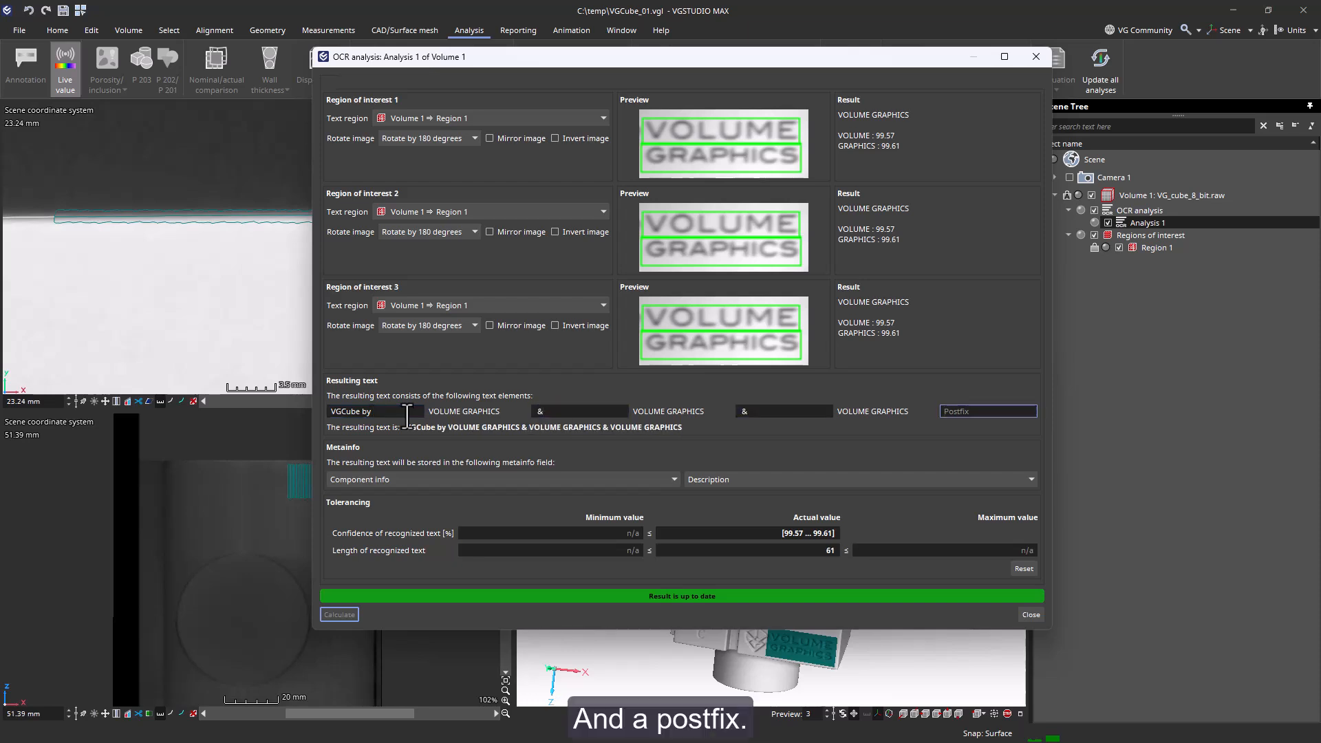
type("- 01")
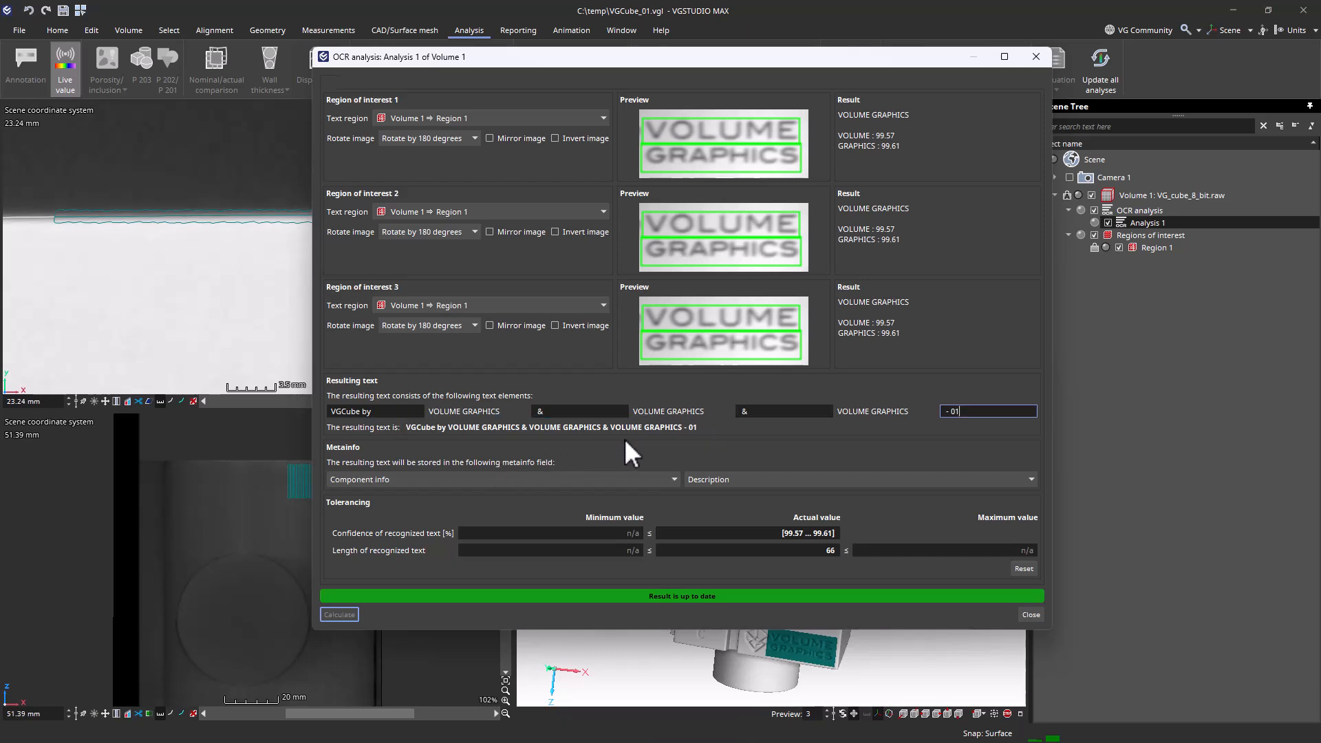
left_click(1028, 615)
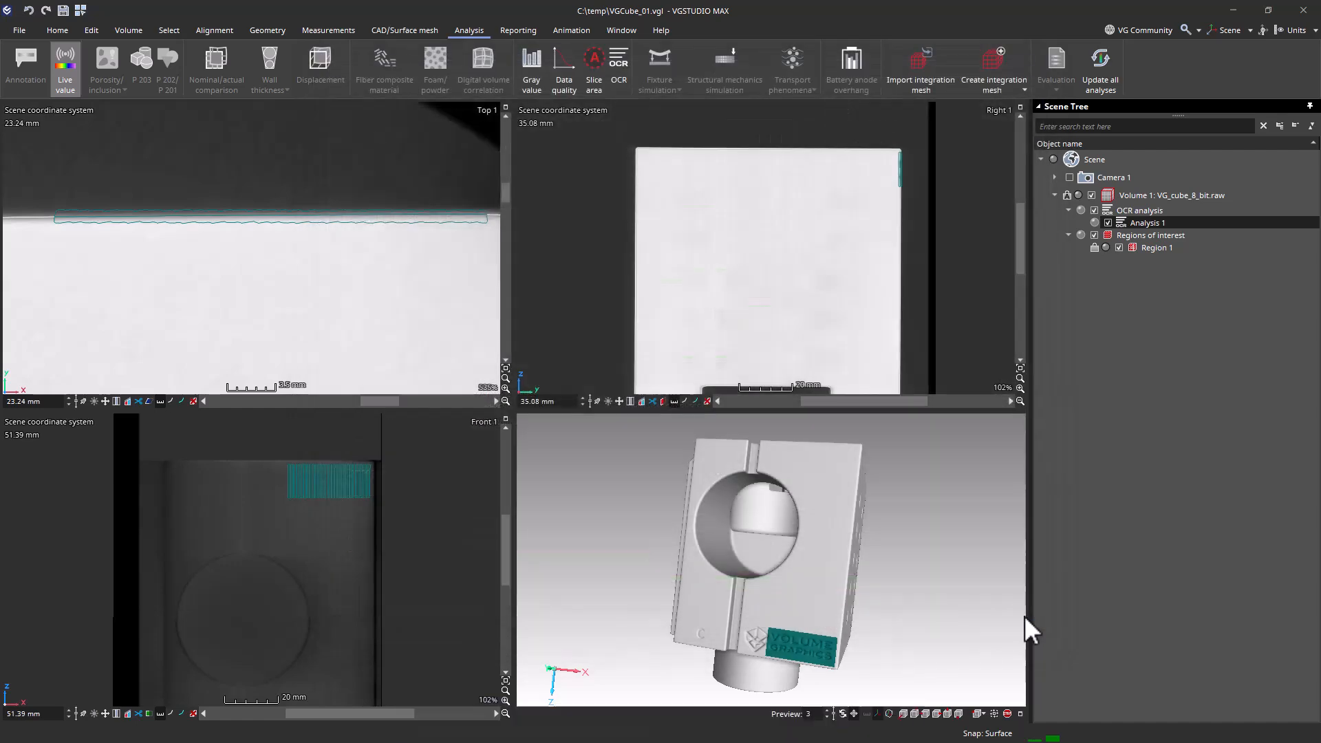
- Open the details of the volume object VG_cube_8_bit.raw
double_click(1209, 200)
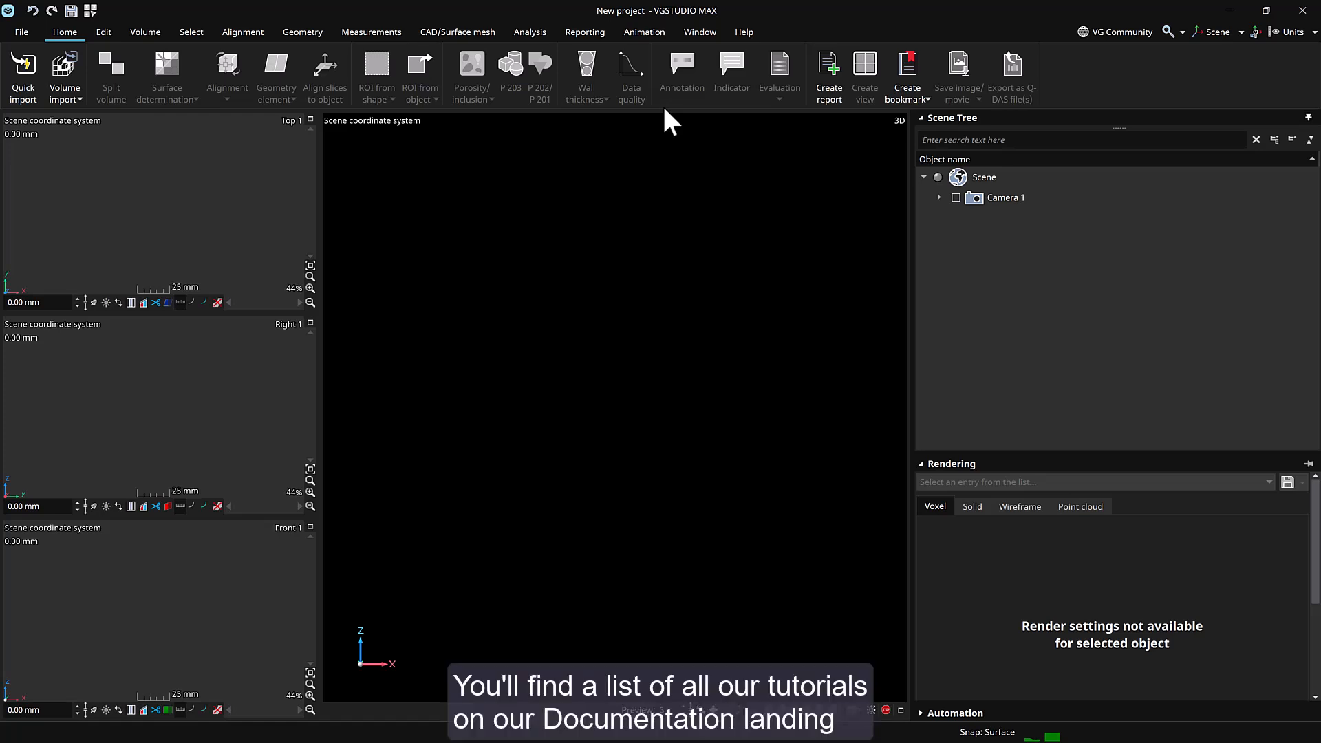
- Open the documentation page listing all VGSTUDIO MAX tutorials
left_click(745, 32)
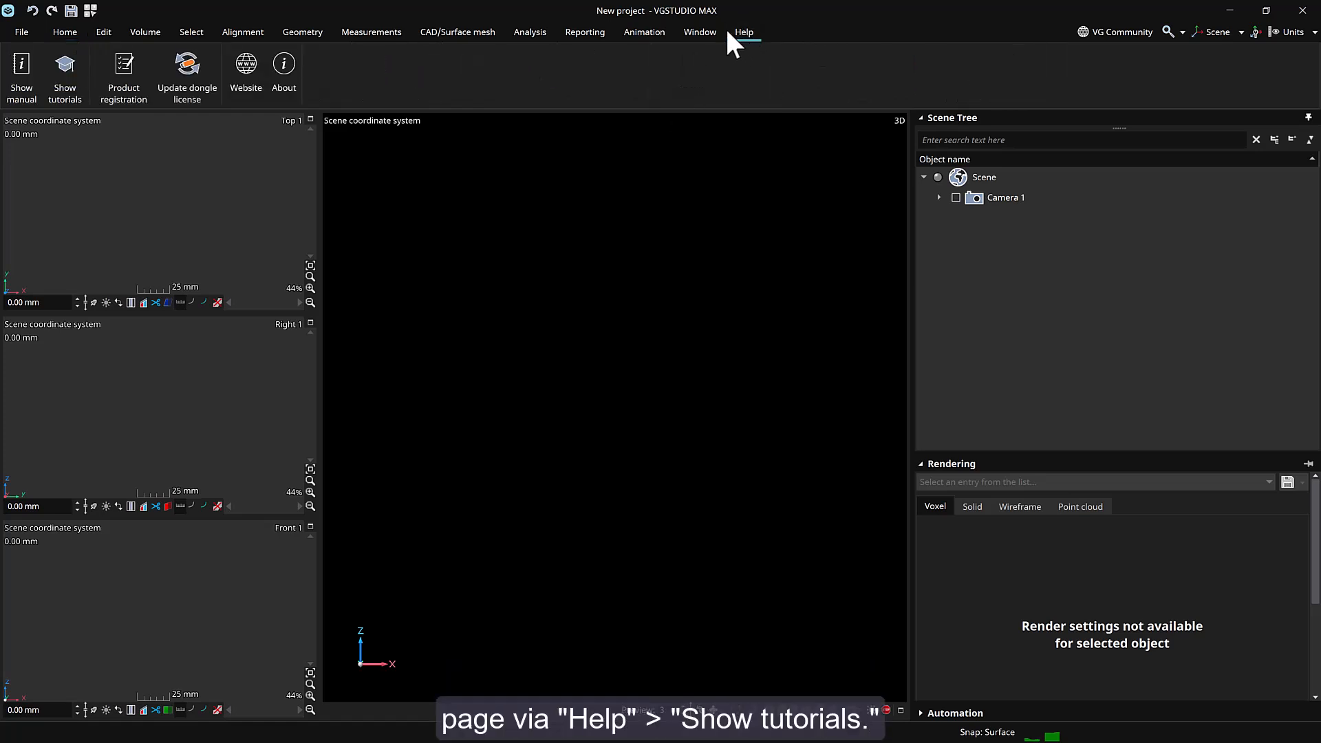
left_click(77, 94)
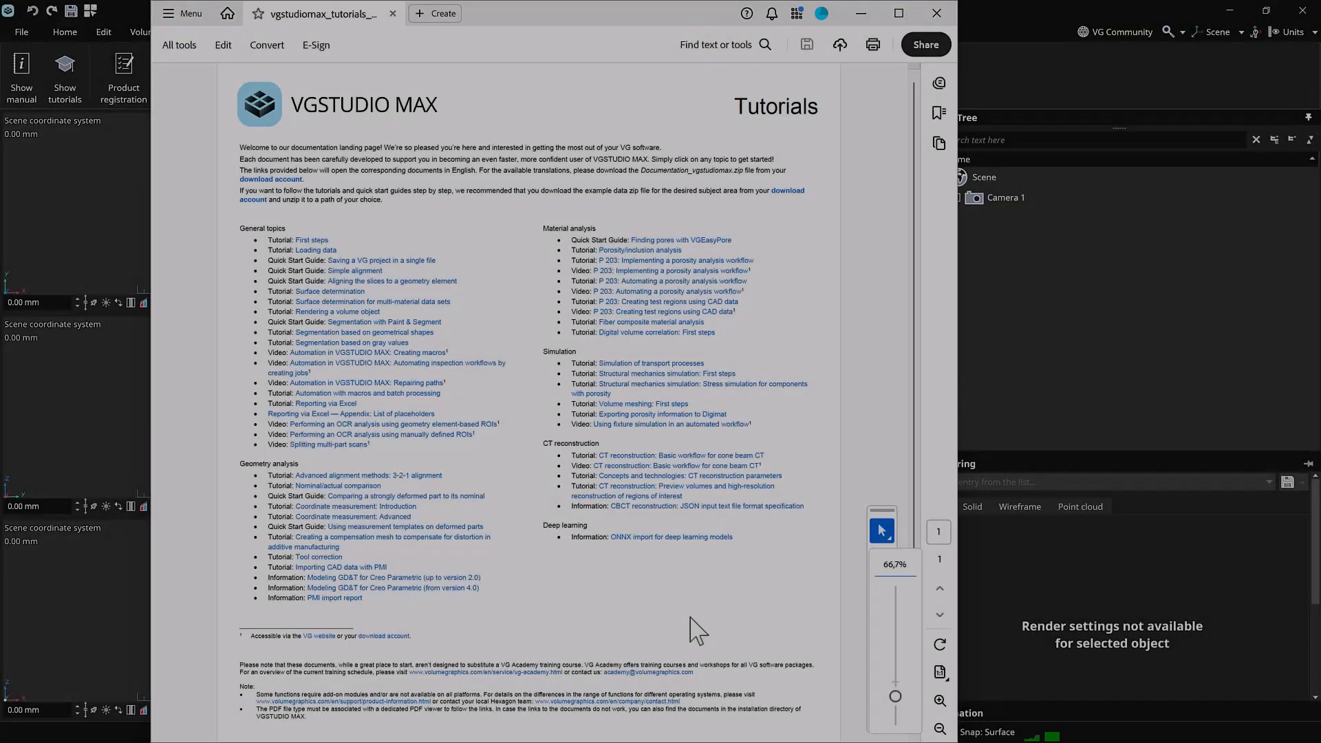